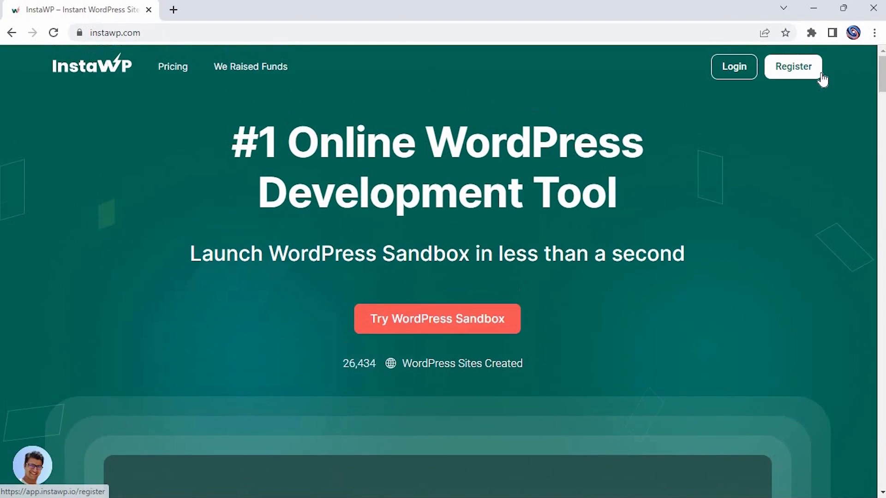
Create a new temporary WordPress site with the default 6.0.2 and PHP 7.4 settings and log in to its admin area.
click(440, 323)
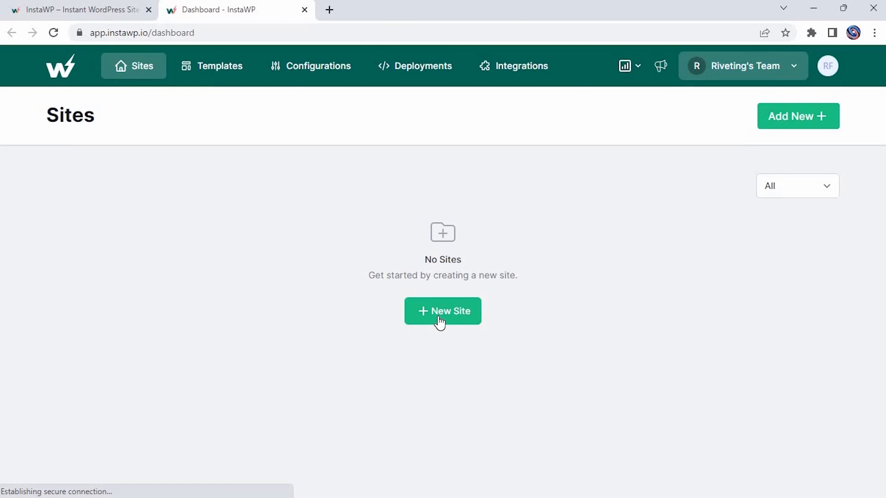
click(437, 317)
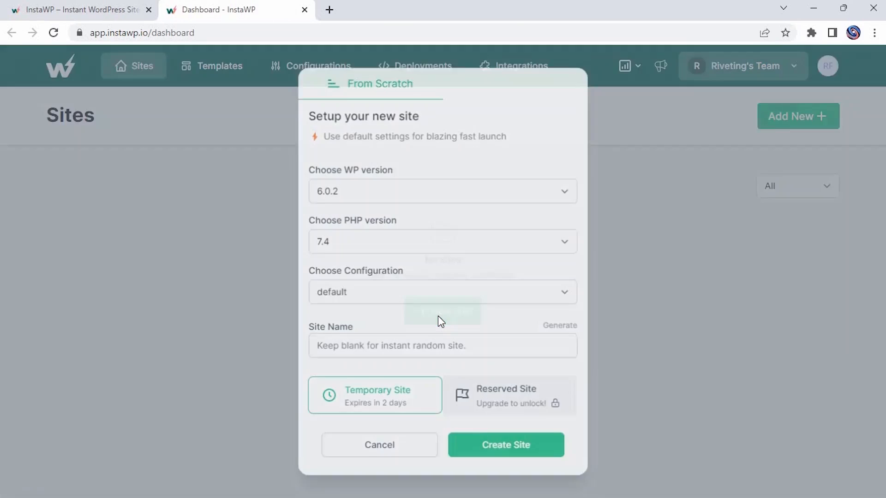
click(490, 448)
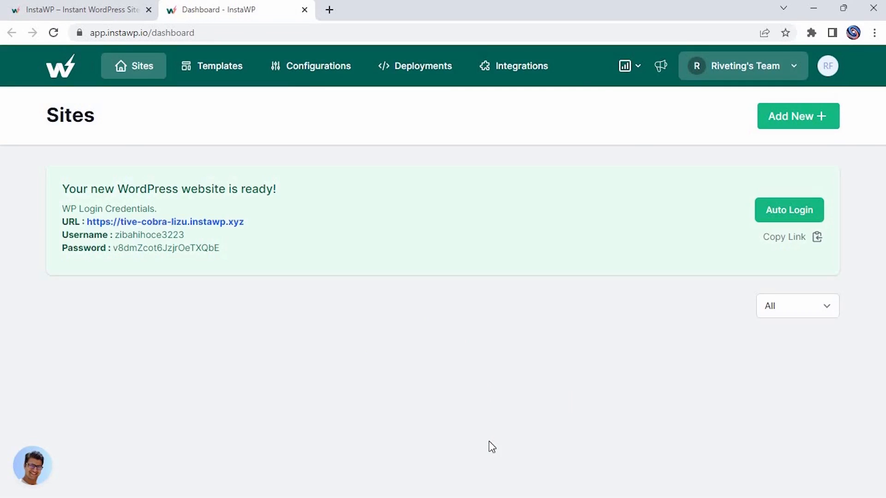
click(789, 212)
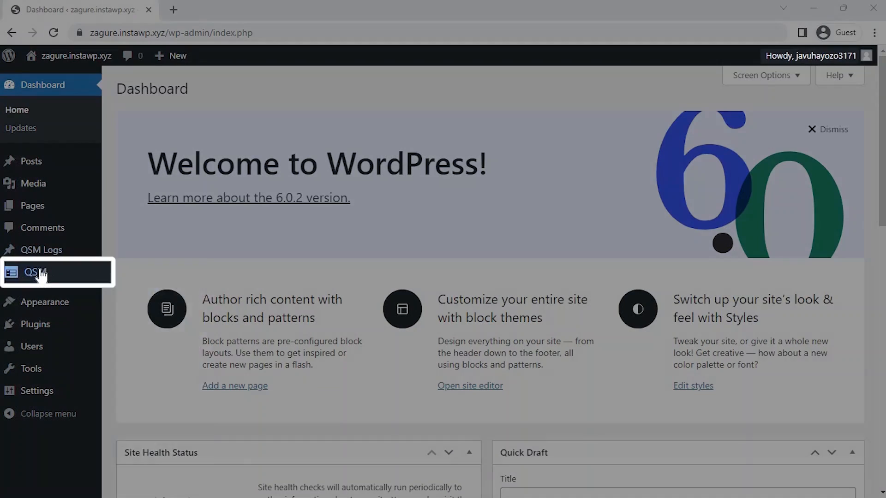
Go to the QSM Quizzes & Surveys list and start adding a new quiz.
mouse_move(40, 273)
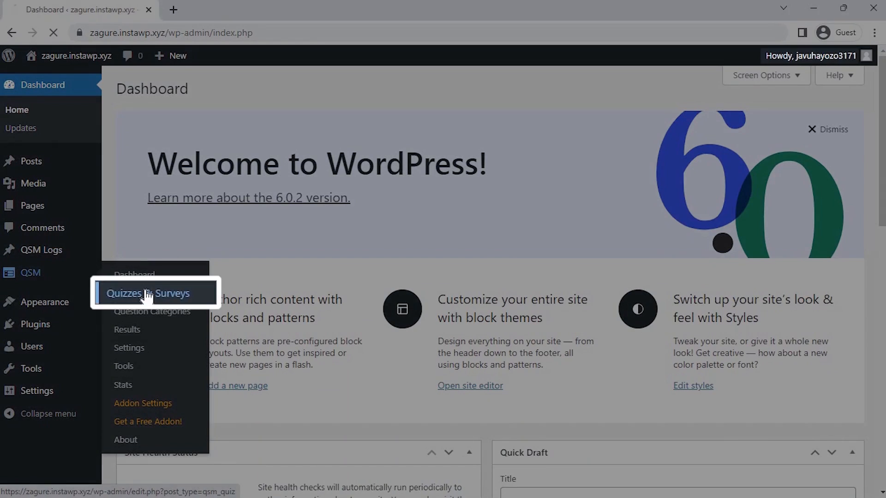
click(147, 295)
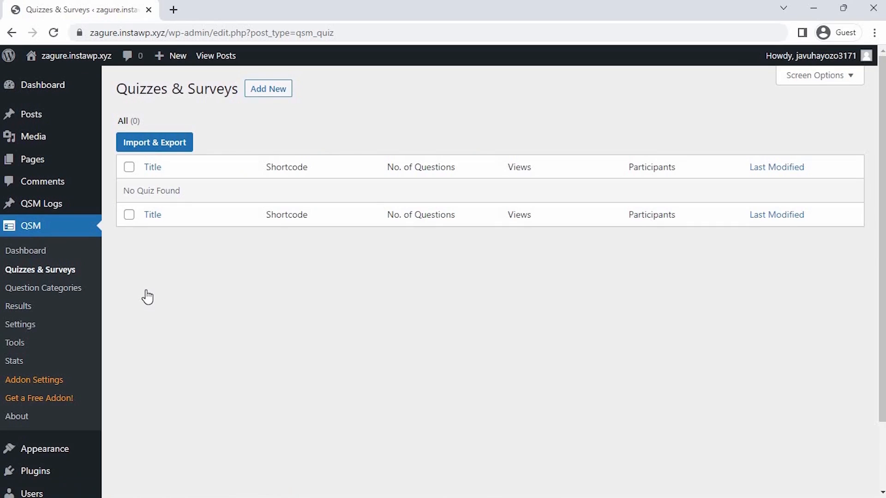
click(268, 91)
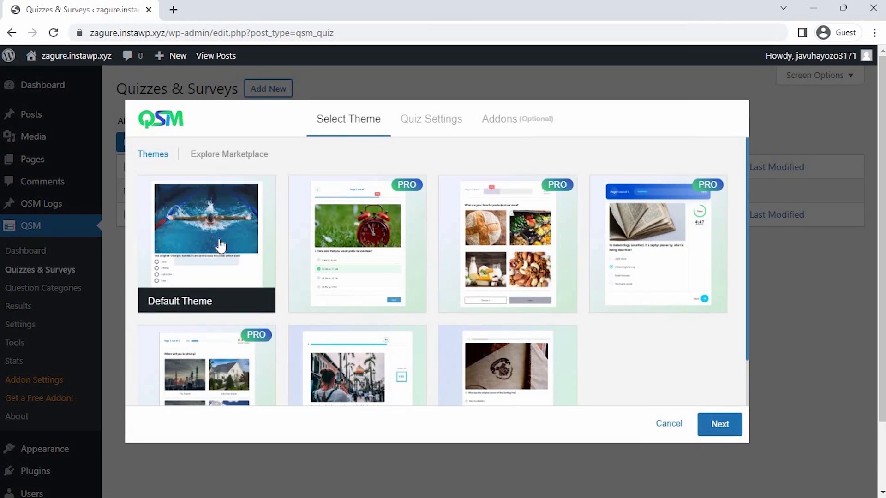
Look through the available quiz themes, select the Default Theme and continue to the quiz settings.
mouse_move(381, 261)
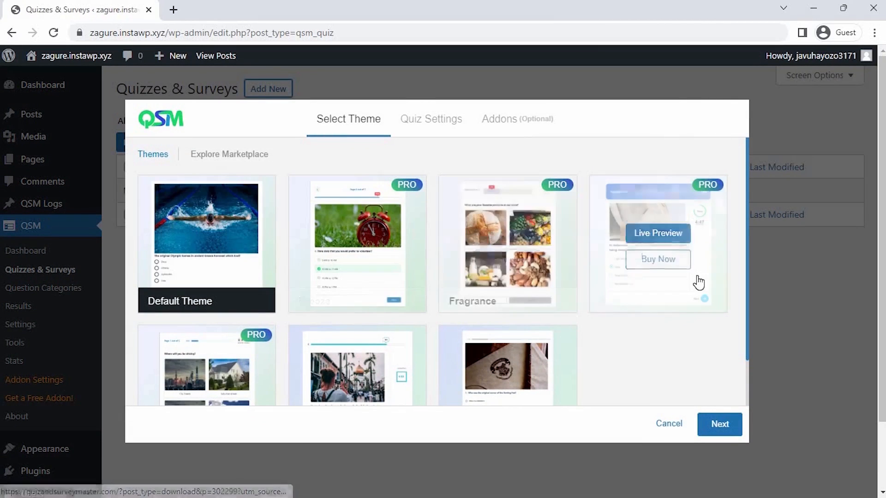
scroll(696, 281, down, 2)
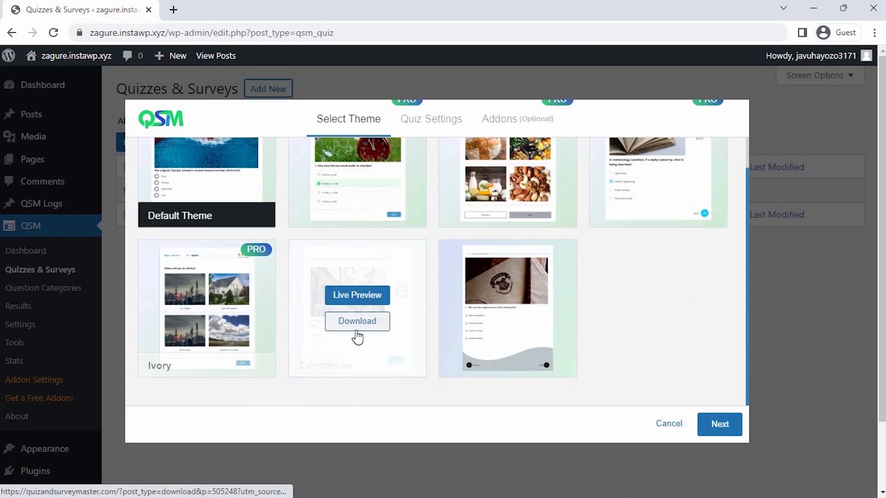
mouse_move(494, 319)
scroll(494, 318, up, 2)
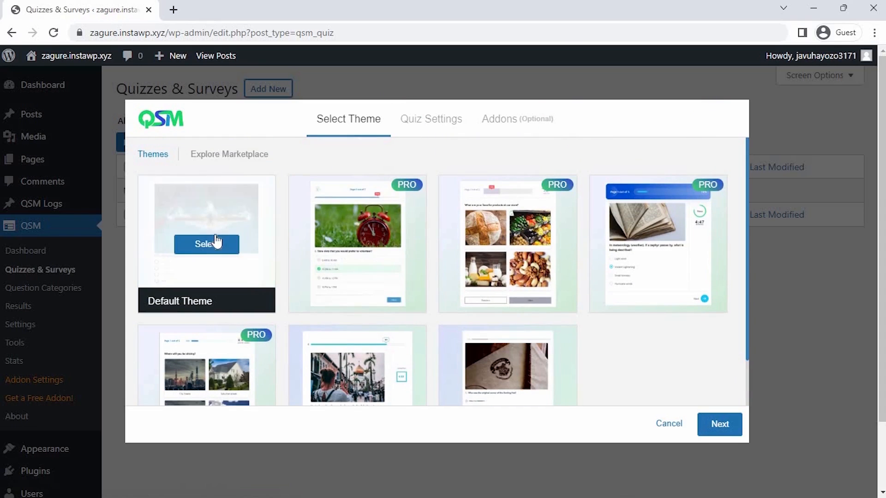
click(216, 245)
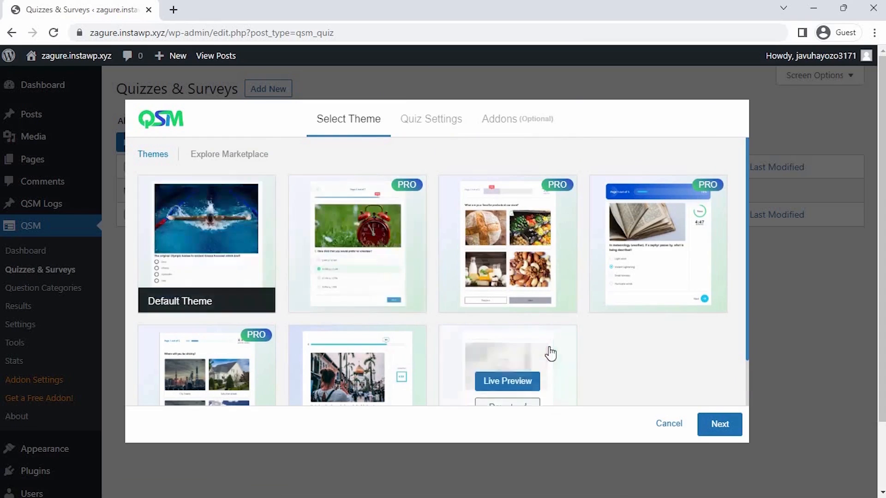
click(718, 426)
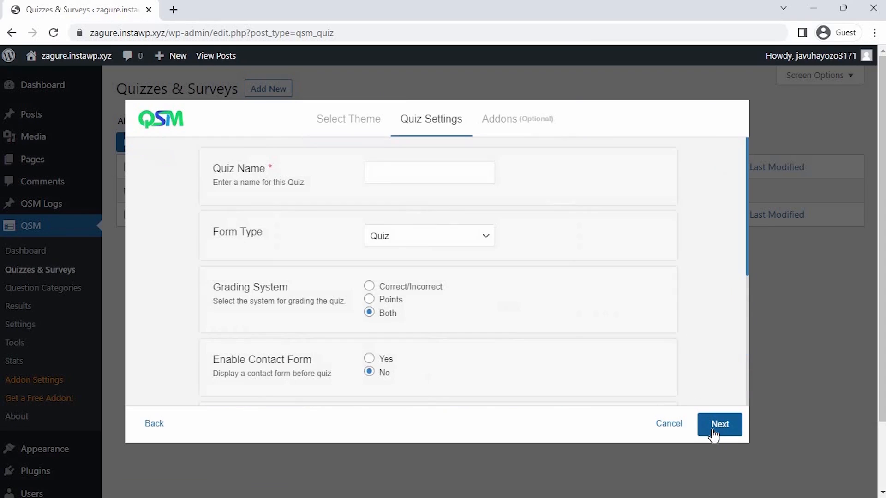
Name the quiz "Cafe Satisfaction Survey" and set its form type to Survey.
click(388, 174)
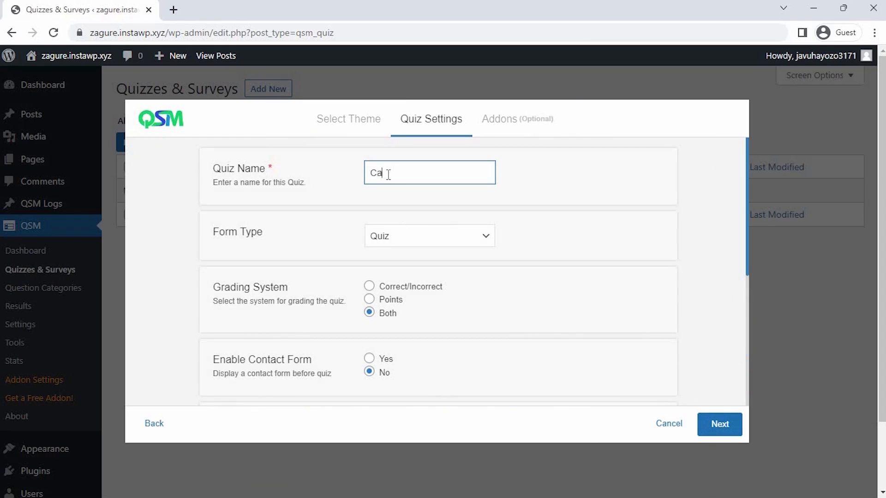
text(Café Satisfaction Survey)
click(429, 238)
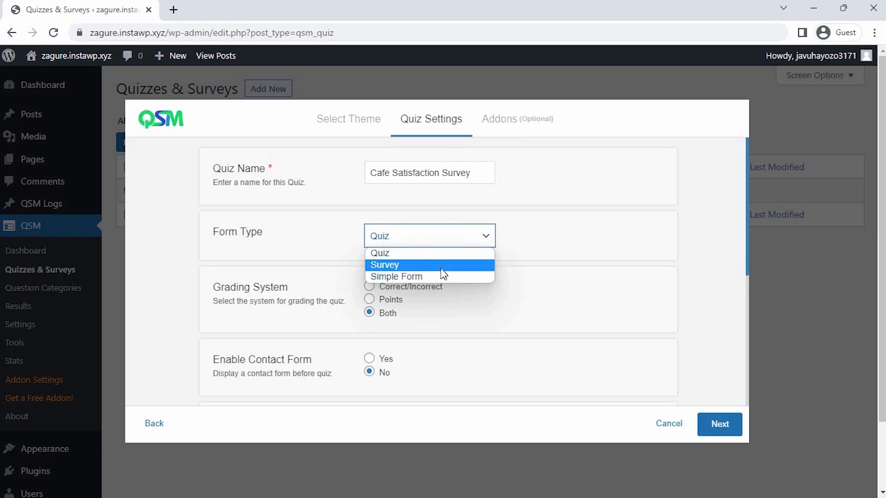
click(440, 267)
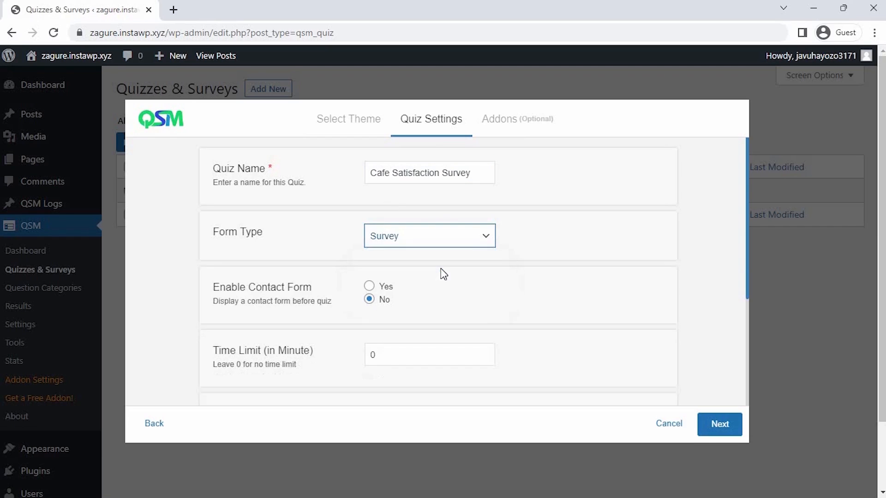
click(484, 353)
click(483, 353)
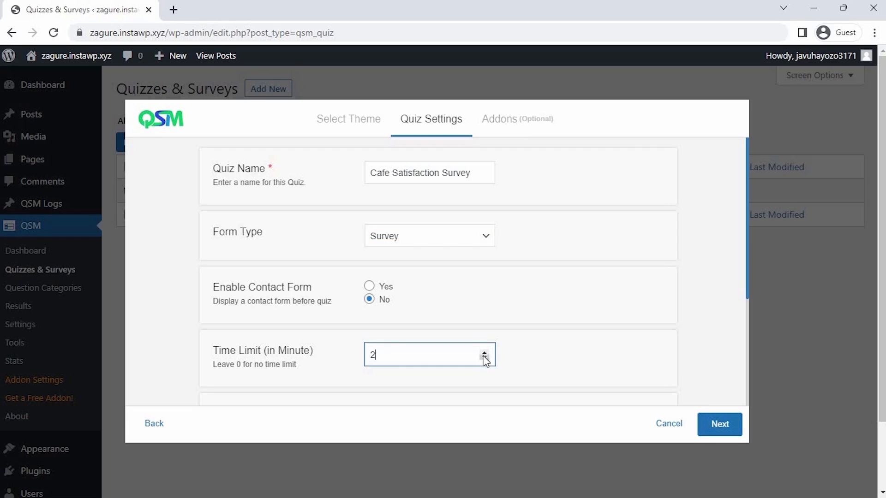
click(484, 358)
click(483, 358)
scroll(484, 360, down, 1)
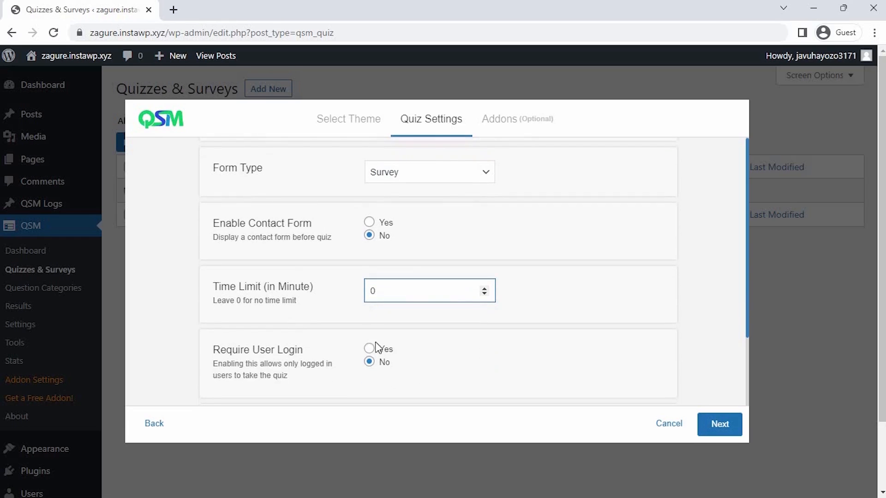
click(385, 353)
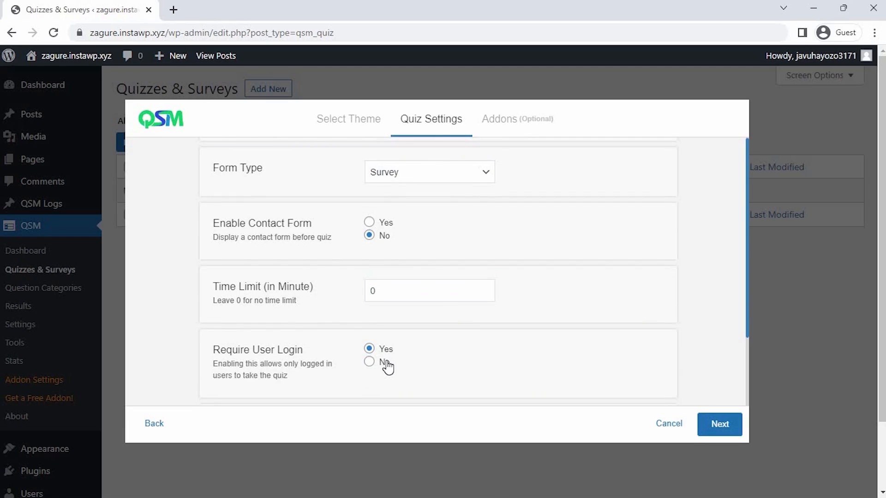
click(385, 364)
Keep the remaining survey settings, skip the optional addons and create the quiz.
scroll(503, 360, down, 1)
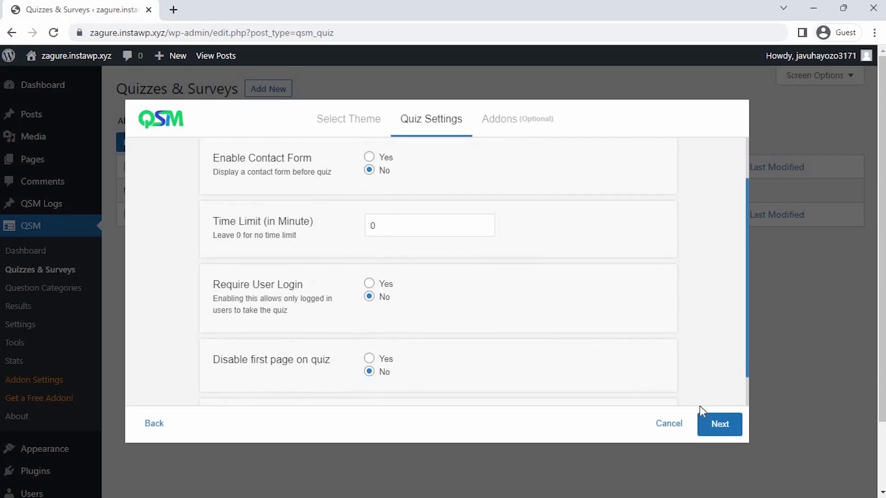
click(717, 428)
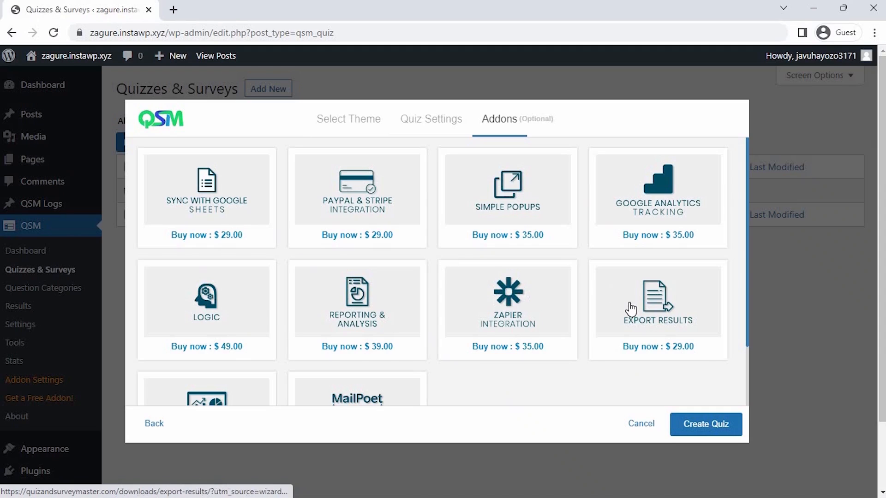
scroll(631, 308, down, 3)
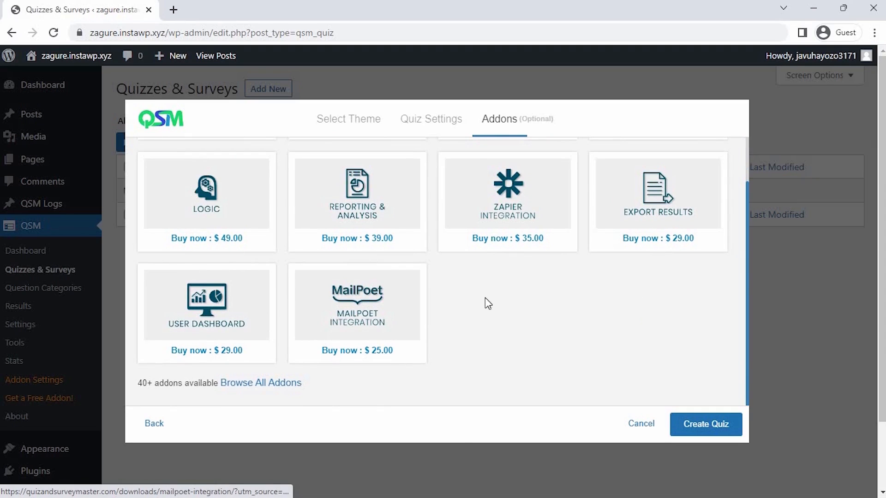
click(700, 422)
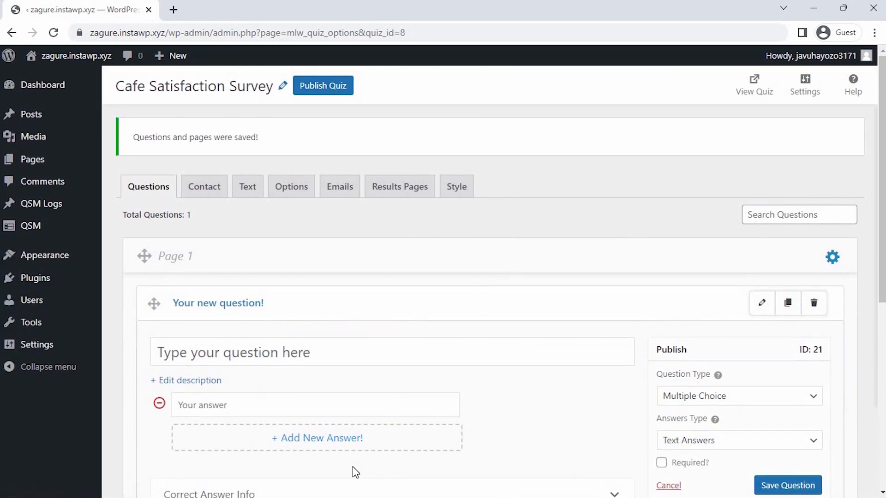
scroll(353, 468, down, 3)
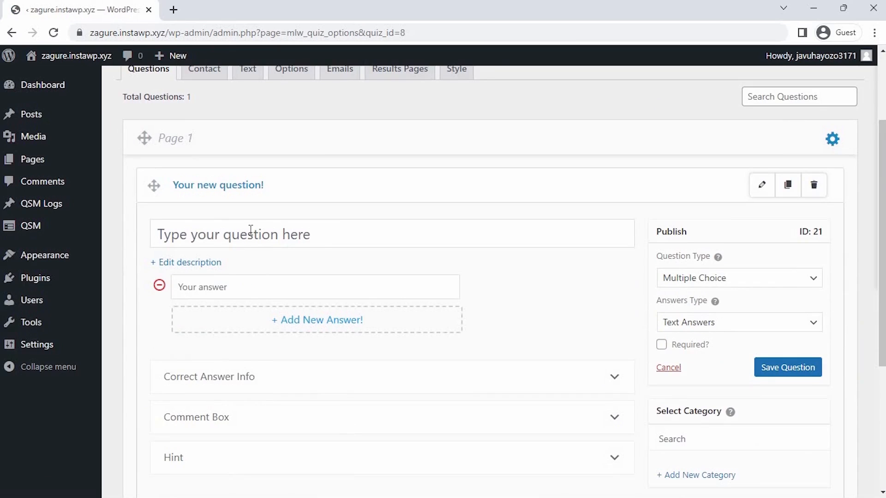
text(Cafe)
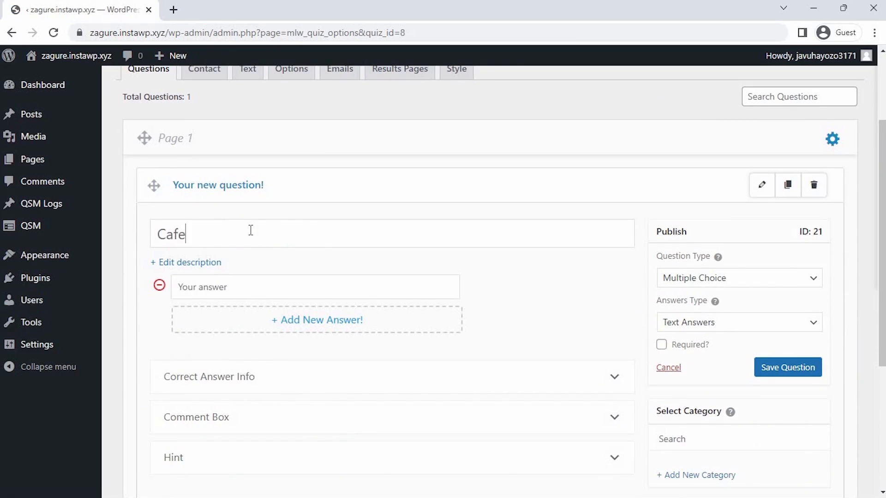
key(BackSpace)
key(BackSpace)
key(BackSpace)
key(BackSpace)
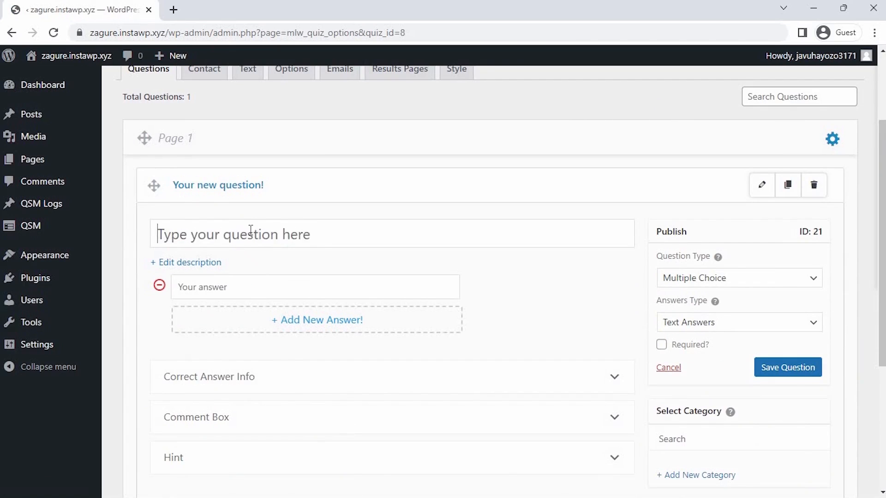
Title the first question "Food Quality (rate 1-5)" and set its question type to Radio Grid.
text(Food Q)
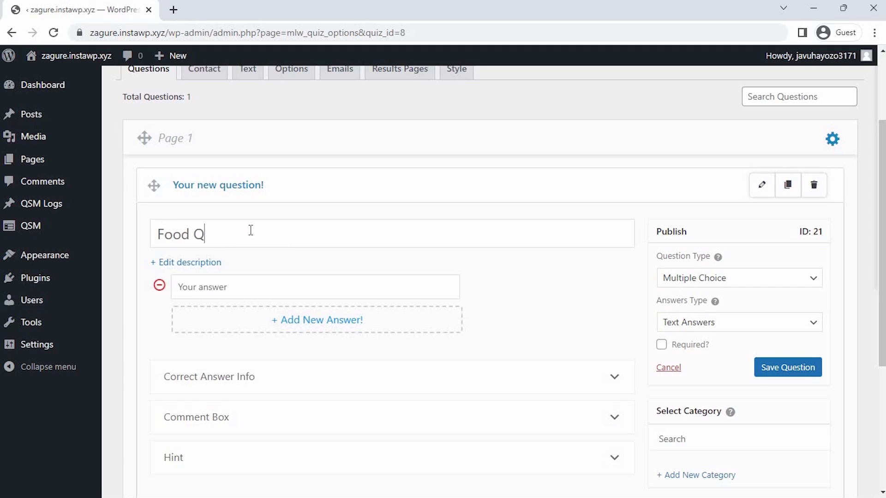
text(uality (rate 1-5))
click(666, 279)
scroll(727, 166, down, 2)
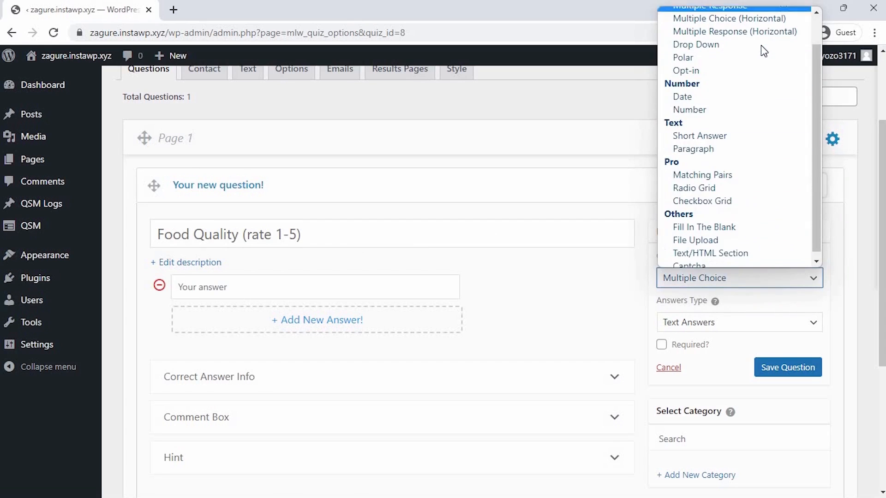
click(715, 184)
Fill the grid rows with "The food was fresh hot and prepared well" and, in an added second row, "Good value for price".
click(236, 300)
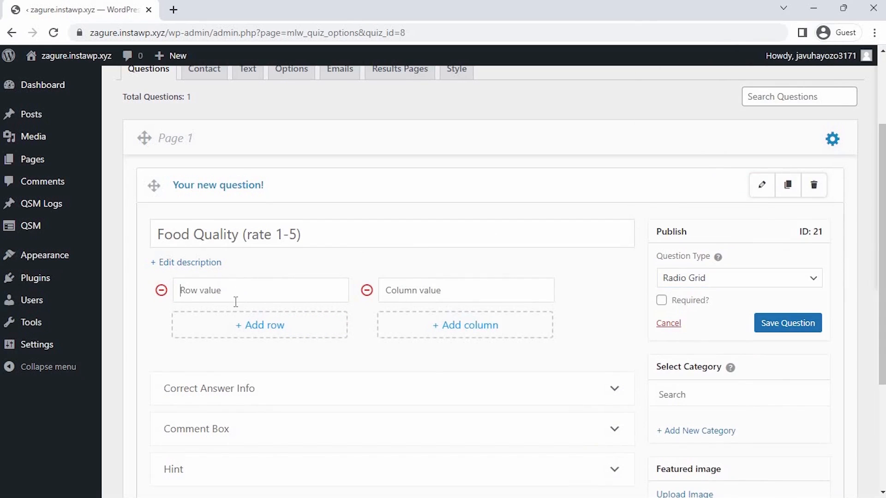
text(The food was fresh hot and prepared well)
click(249, 323)
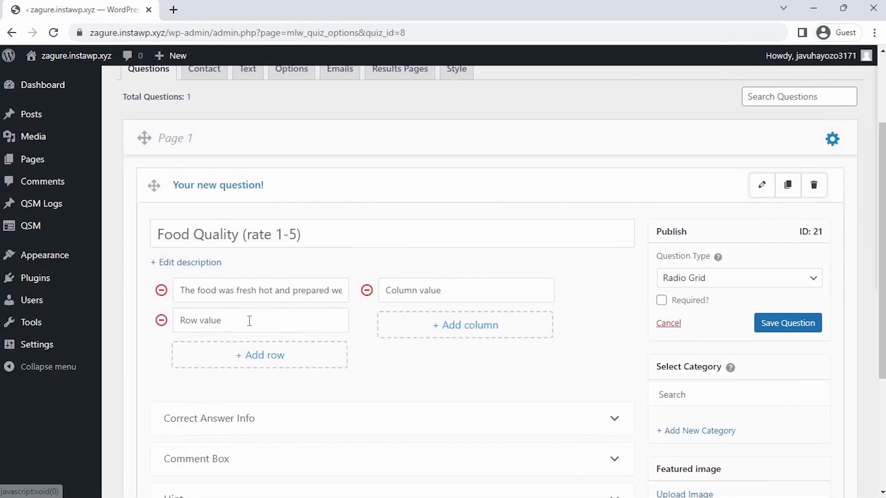
scroll(249, 321, down, 4)
scroll(249, 320, up, 3)
click(277, 254)
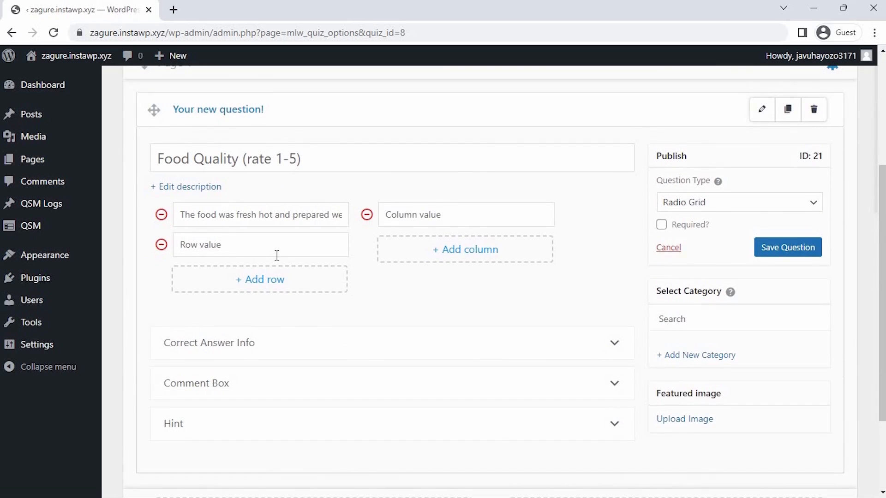
text(Good value for price)
Enter 1 as the first grid column value and add four more columns with the values 2, 3, 4 and 5.
click(406, 213)
text(1)
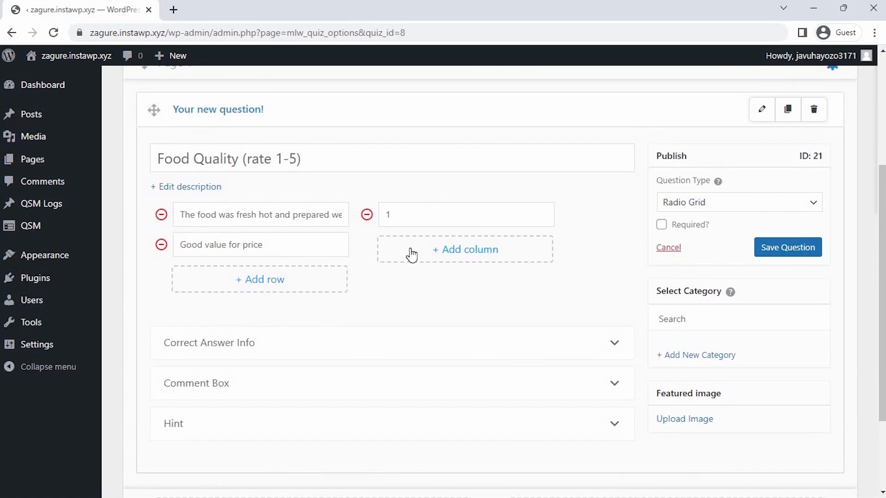
click(410, 251)
text(2)
click(419, 279)
text(3)
click(428, 305)
text(4)
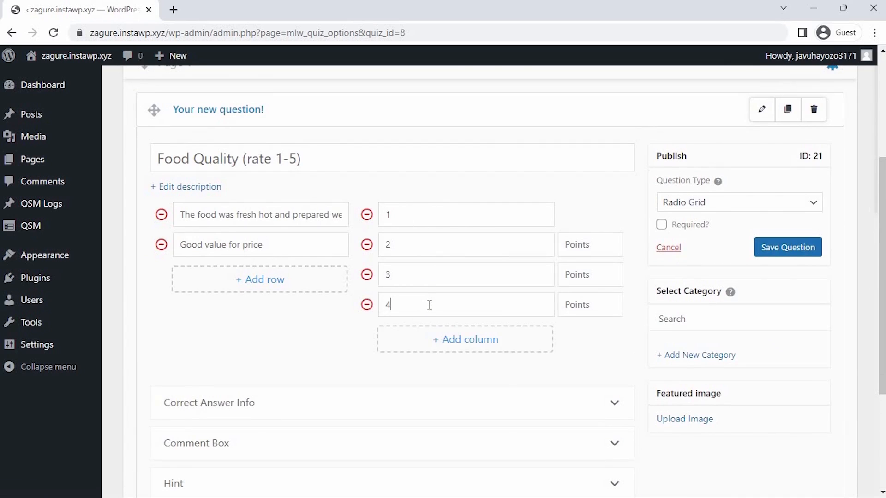
click(433, 336)
text(5)
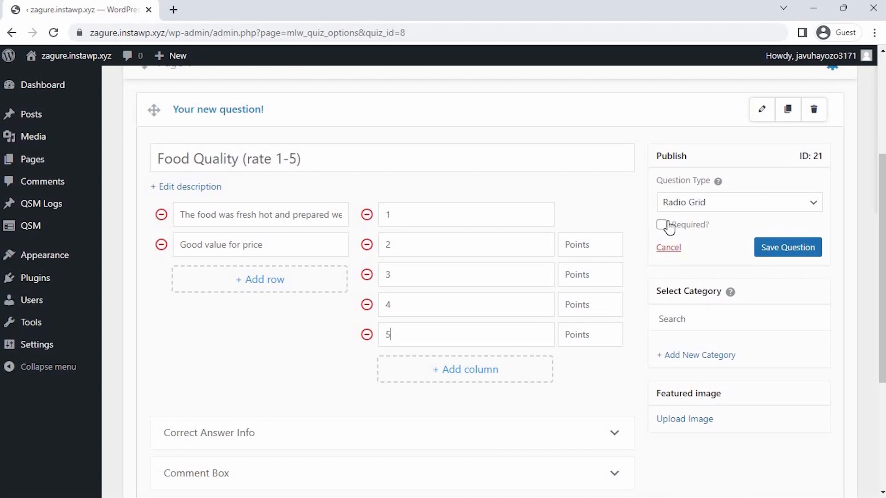
Mark the food quality question as required and save it.
click(669, 226)
click(785, 247)
Create a new question titled "Service Quality" and set its question type to Radio Grid.
scroll(768, 249, down, 2)
scroll(768, 249, down, 2)
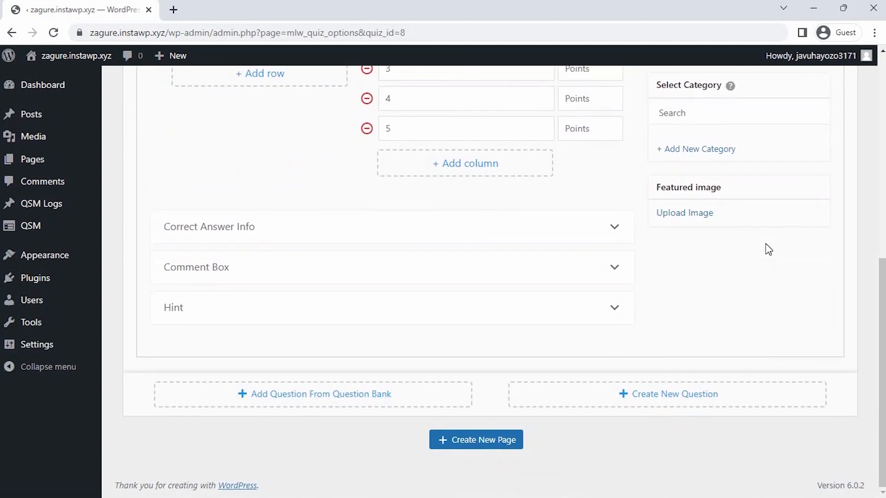
click(711, 395)
click(263, 185)
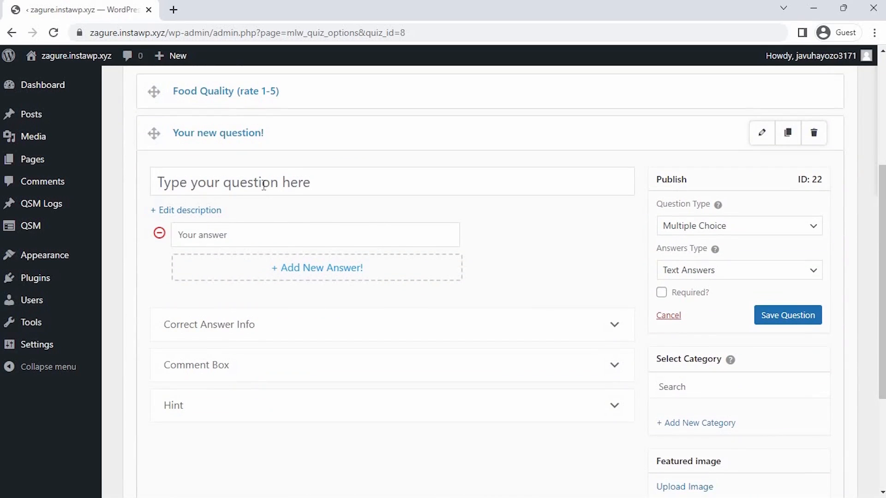
text(Service Quality)
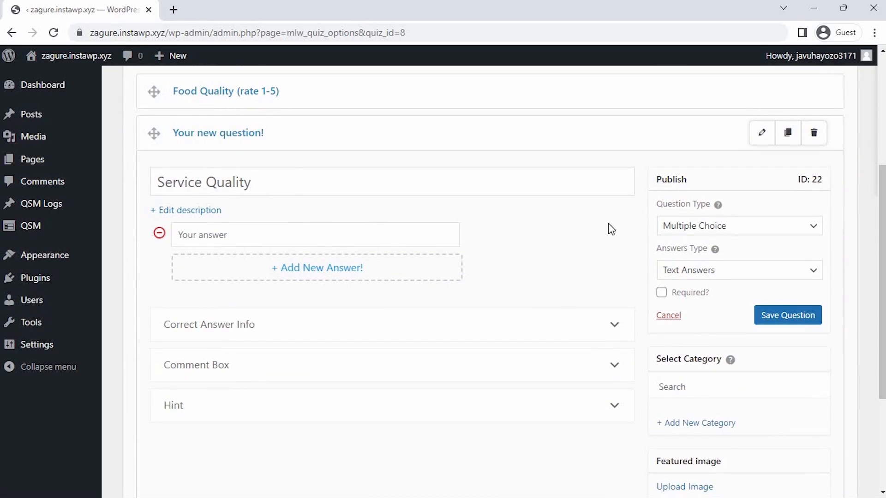
click(738, 225)
click(683, 447)
Fill the Service Quality rows with "The waiting time was reasonable" and, in an added second row, "Staff were friendly, attentive and knowledgeable".
click(218, 237)
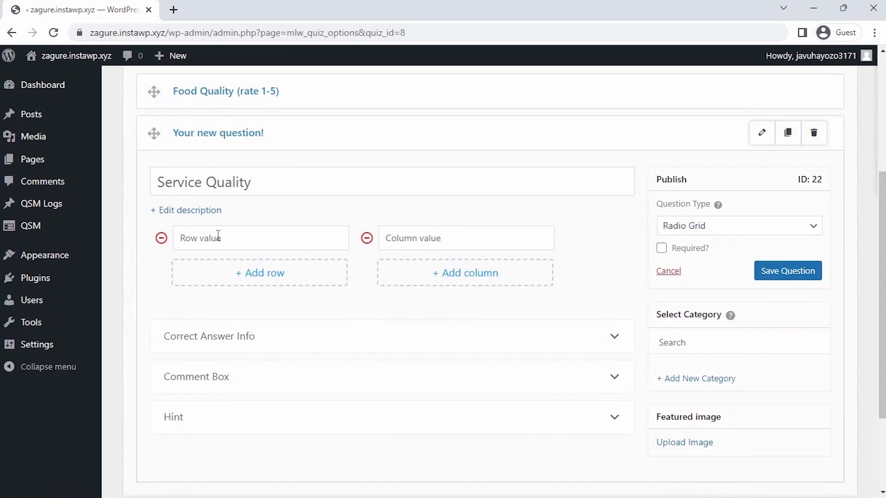
text(The waiting time was reasonable)
click(312, 274)
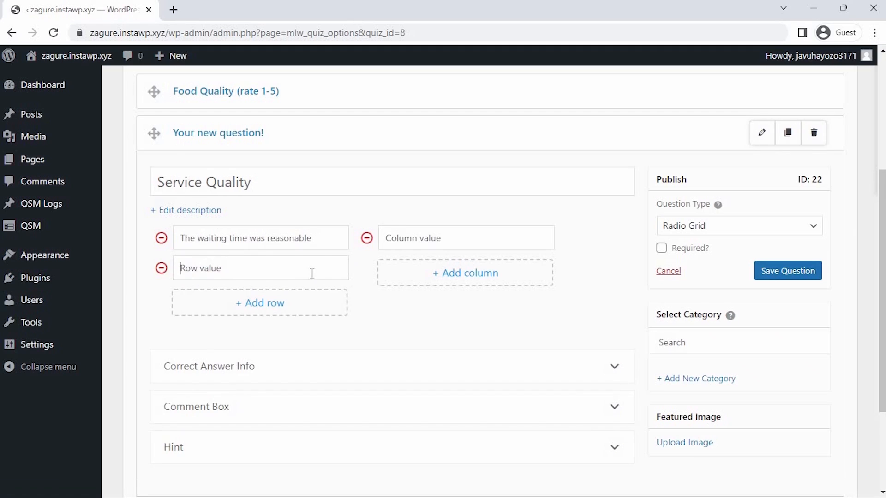
text(Staff were)
text( friend)
text(ly, attenive and knowledg)
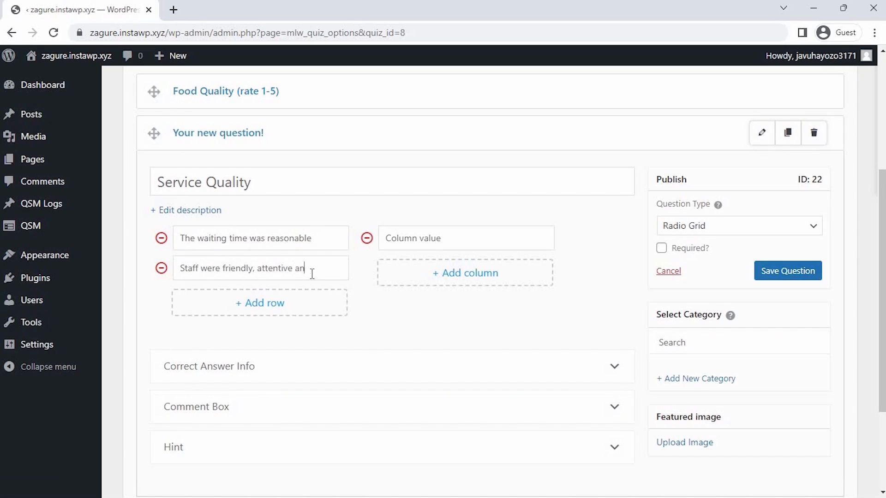
text(eable)
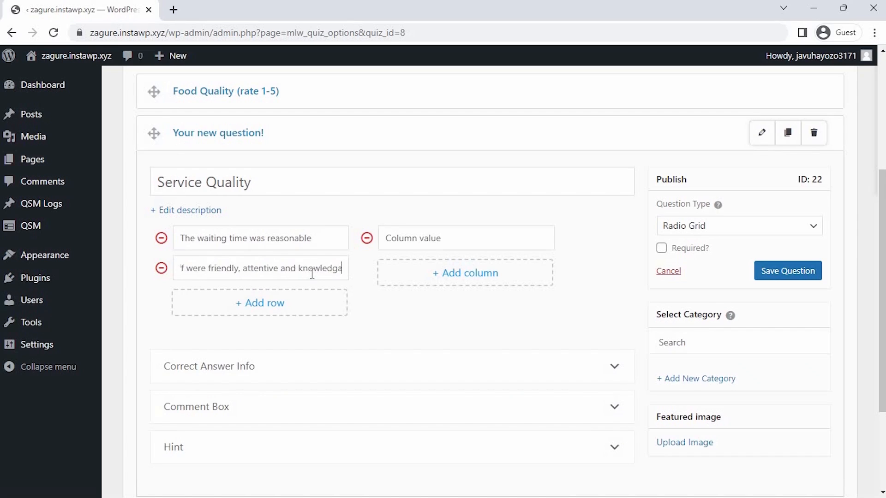
click(335, 273)
key(Right)
key(Right)
key(Right)
key(Right)
key(Right)
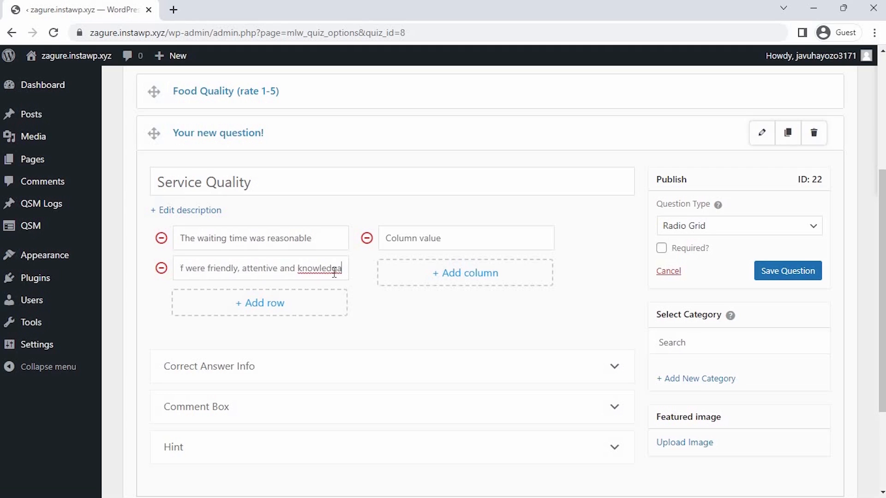
Fill five Service Quality grid columns with the values 1, 2, 3, 4 and 5, and save the question.
click(431, 236)
text(1)
click(433, 277)
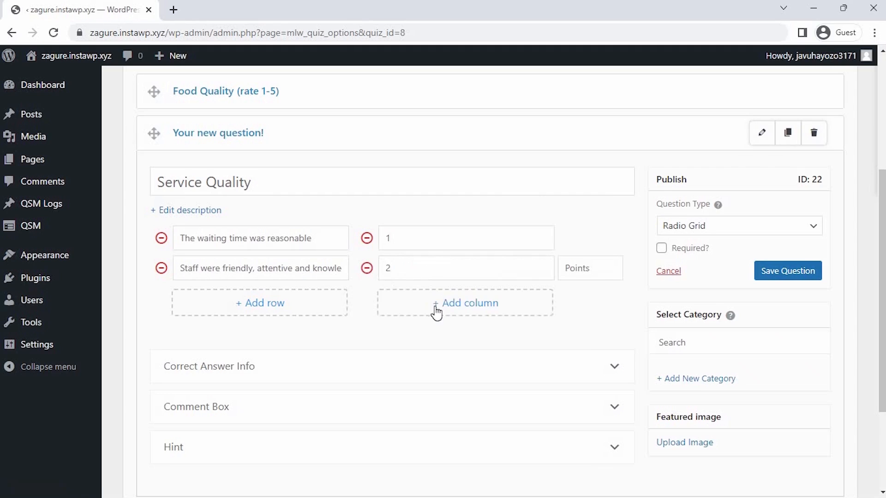
click(435, 308)
click(438, 339)
click(441, 365)
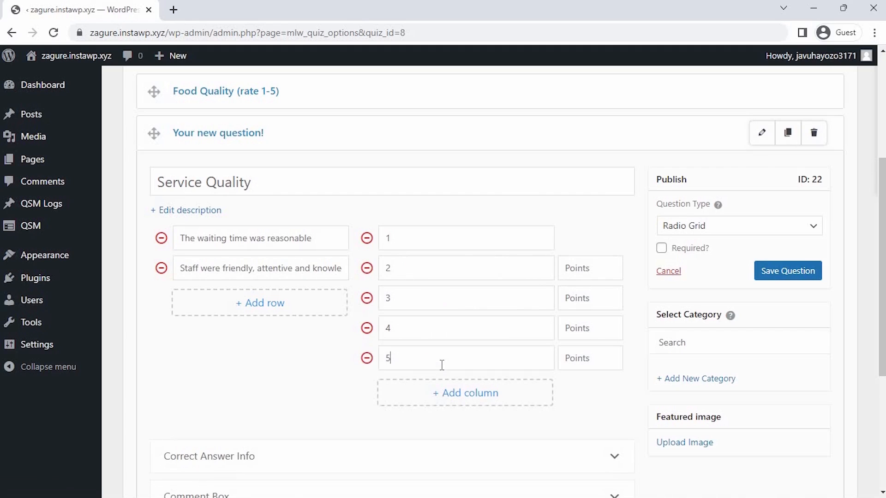
click(781, 271)
Create a new question titled "Ambience" and set its question type to Radio Grid.
scroll(636, 395, down, 5)
click(637, 395)
click(253, 209)
text(Ambience)
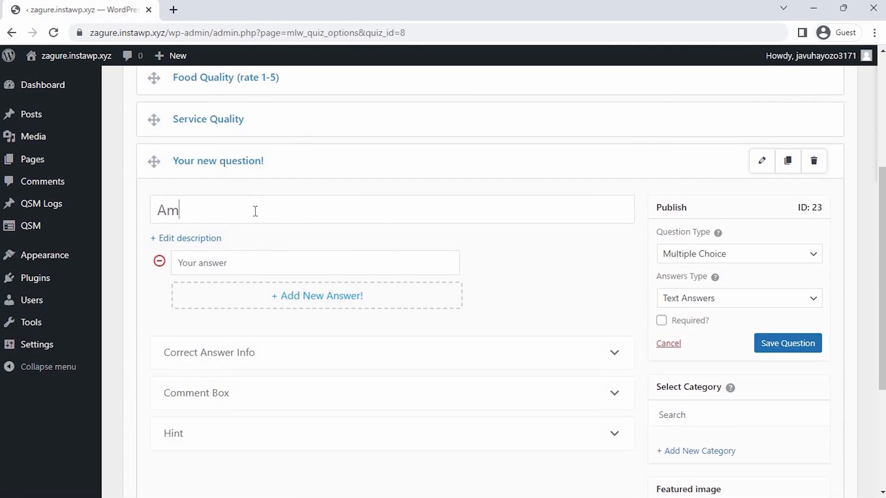
click(737, 254)
click(691, 198)
Fill three Ambience rows with "The cleanliness is impeccable", "The lighting and music are enjoyable" and "Food presentation".
click(301, 258)
text(The clenliness)
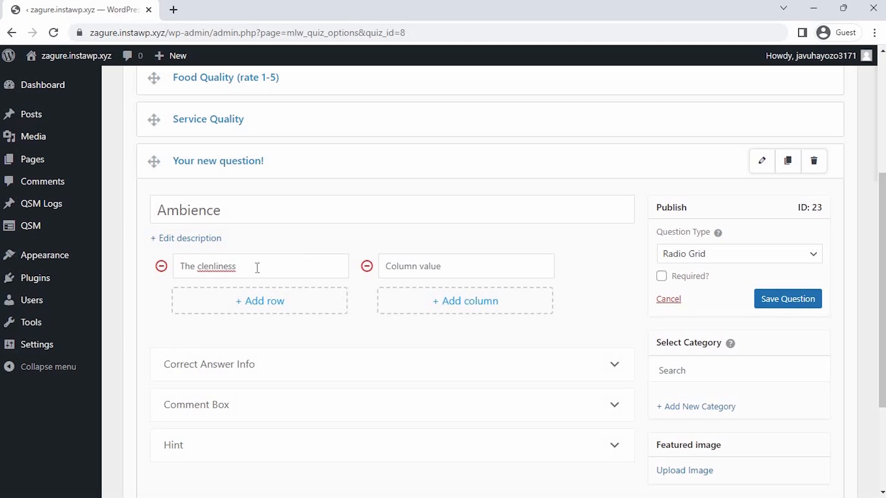
click(210, 267)
text(a)
click(250, 269)
text(is impeccable)
click(322, 304)
click(324, 306)
text(The lighting and music are enjoyable)
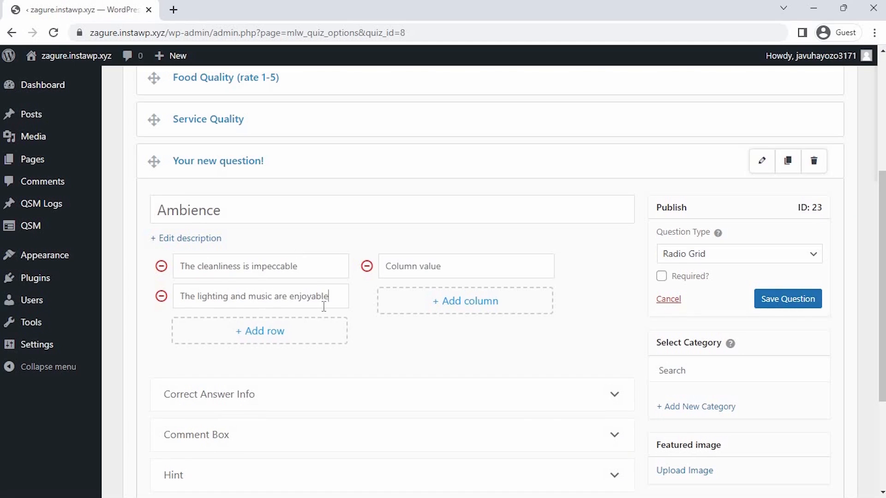
click(327, 330)
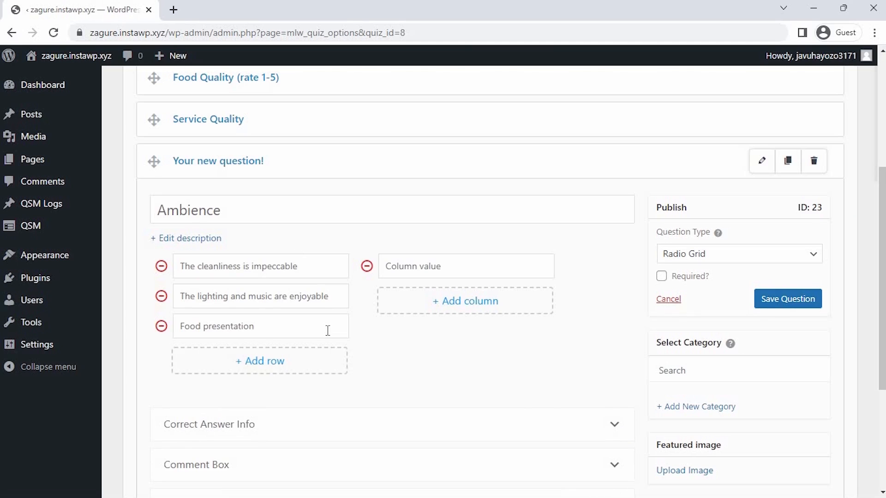
Enter 1, 2, 3 and 4 as the Ambience grid columns, add a fifth column, and save the question.
text(1)
click(421, 300)
text(2)
click(401, 329)
text(3)
click(450, 364)
text(4)
click(457, 392)
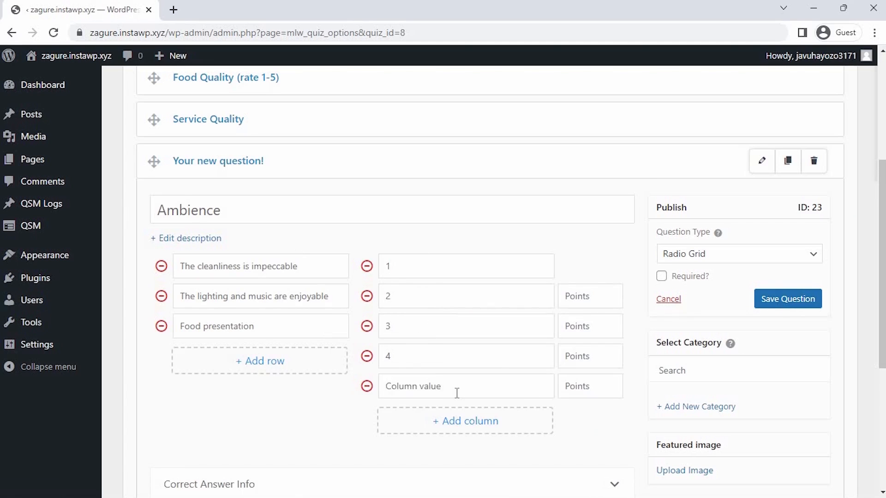
click(784, 299)
Create a fourth question titled "How likely are you to recommend to others".
scroll(697, 427, down, 4)
click(690, 468)
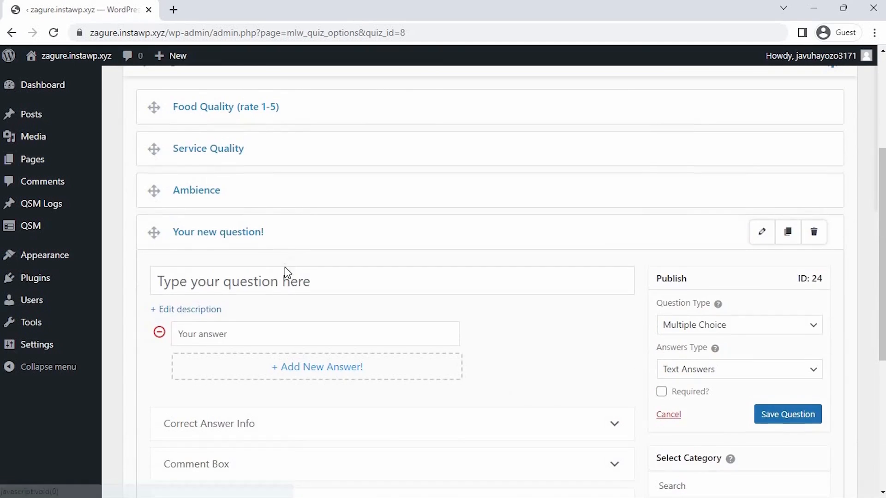
click(290, 274)
text(How likely a)
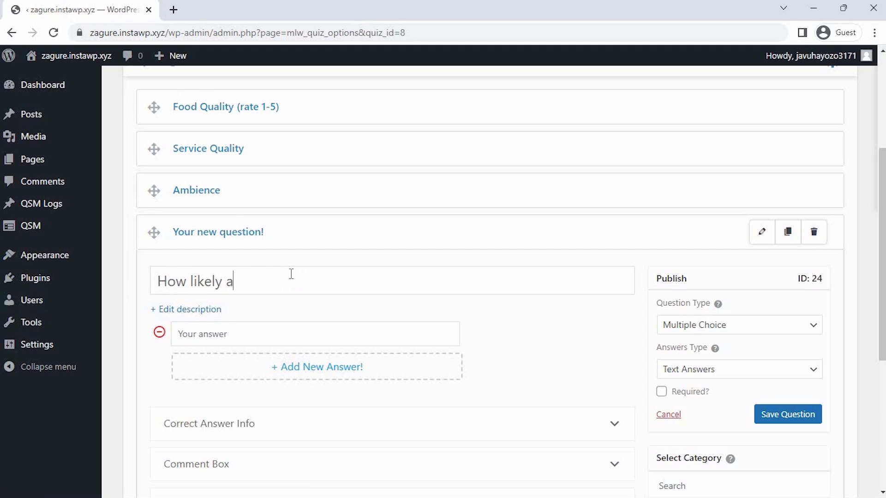
text(re you to reccommend)
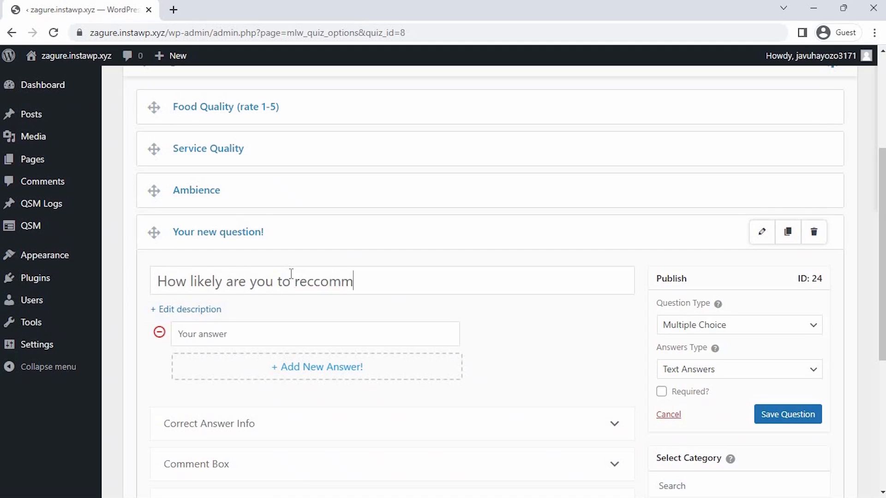
key(Left)
key(Left)
key(Left)
key(Left)
key(Left)
key(Left)
key(Left)
key(Left)
key(Delete)
click(403, 277)
text(to others)
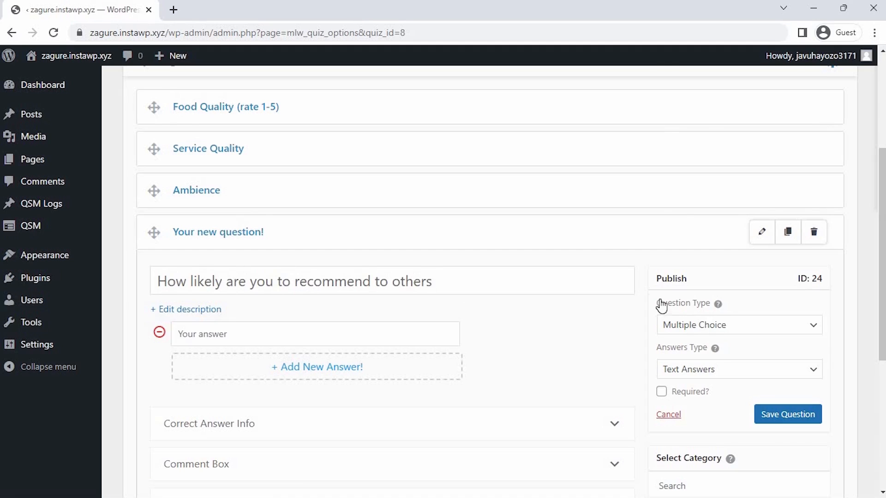
Keep the recommendation question as Multiple Choice and enter the answers "Extremely likely" and "Likely".
click(683, 325)
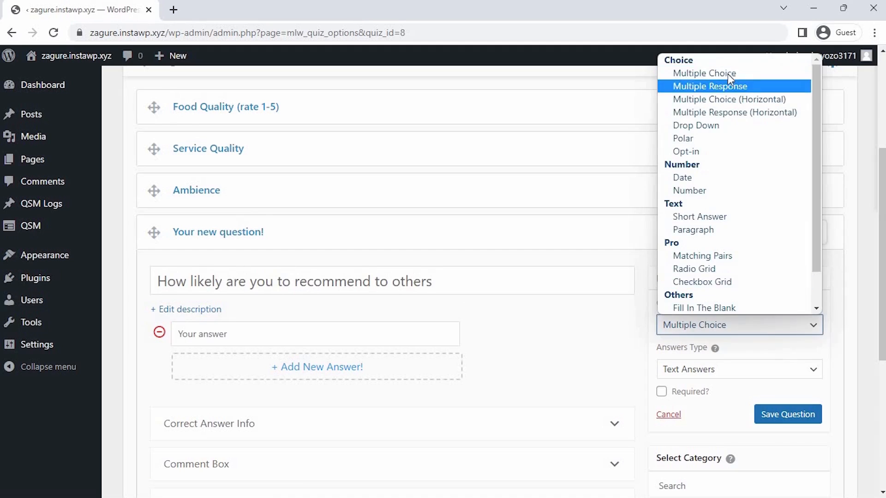
click(366, 328)
click(366, 328)
text(Extremel)
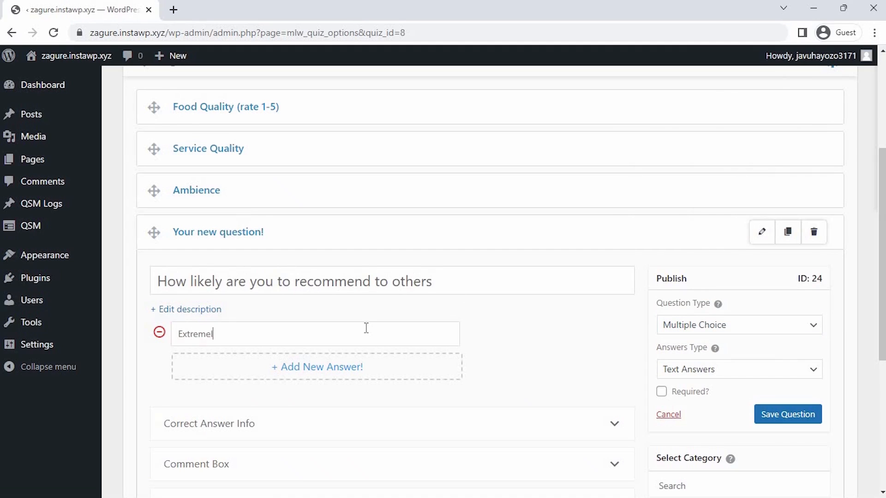
text(y likely)
click(366, 367)
text(Likely)
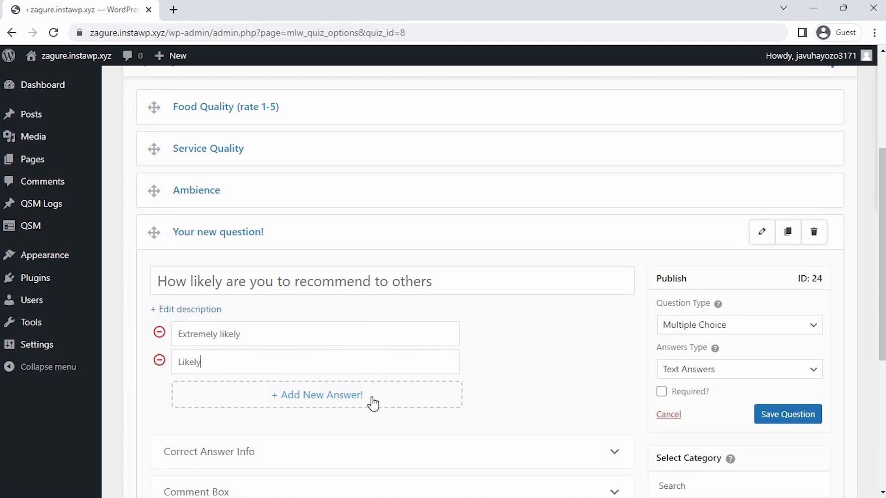
Add two more answers to the recommendation question: "Neutral" and "Very Unlikely".
click(372, 403)
text(neutral)
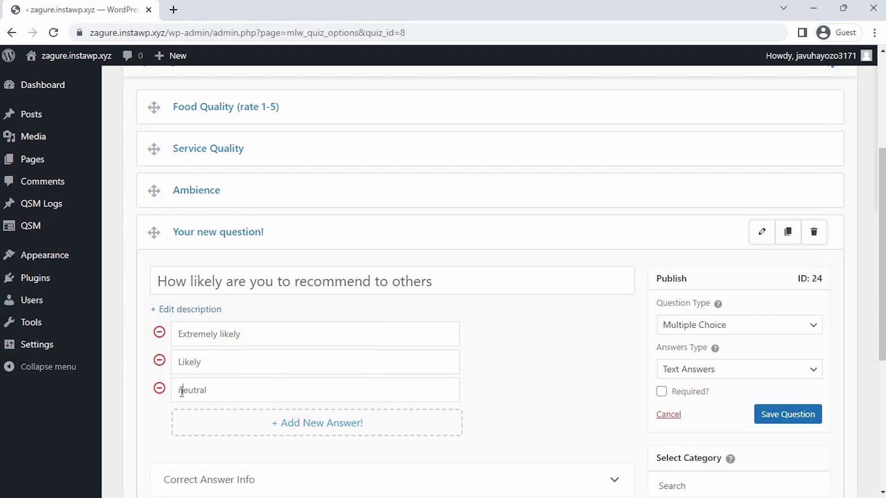
click(182, 392)
key(BackSpace)
text(N)
click(222, 417)
text(Very Unl)
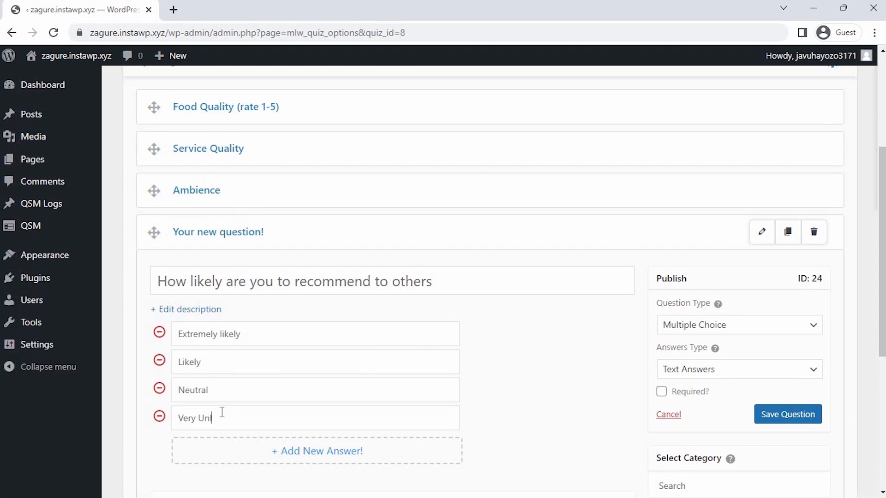
text(ikely)
Mark the recommendation question as required and save it.
click(663, 391)
click(777, 415)
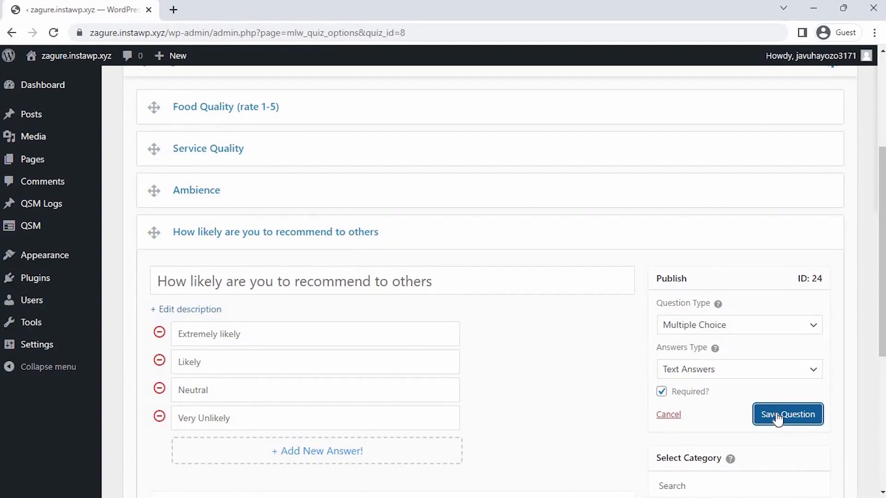
Open the survey's contact form setup and switch the display of disabled fields on and back off.
scroll(778, 419, up, 1)
scroll(778, 419, up, 3)
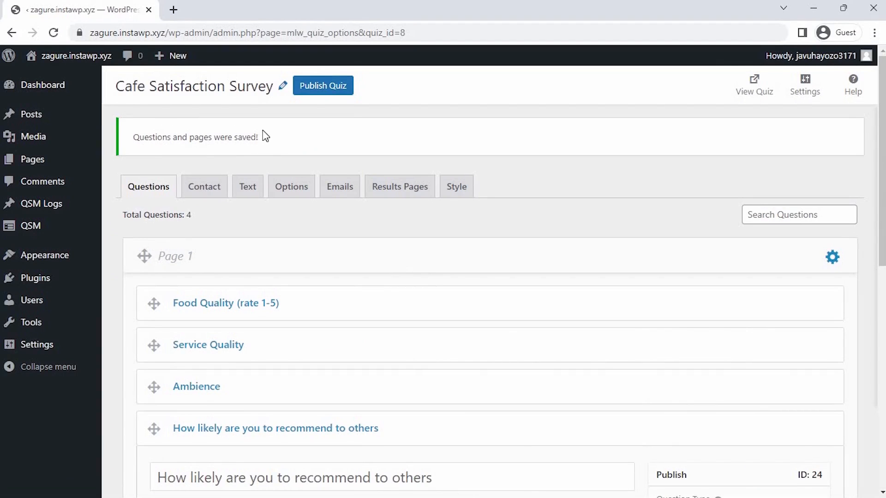
click(204, 187)
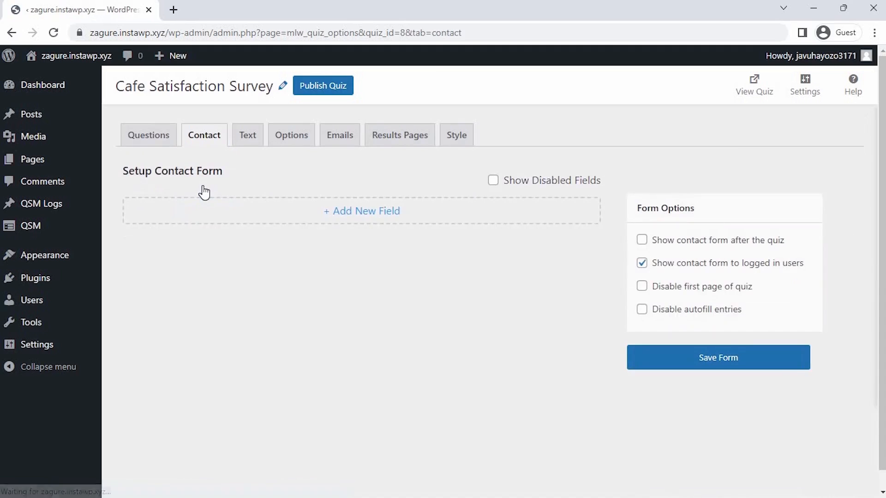
click(494, 181)
click(493, 180)
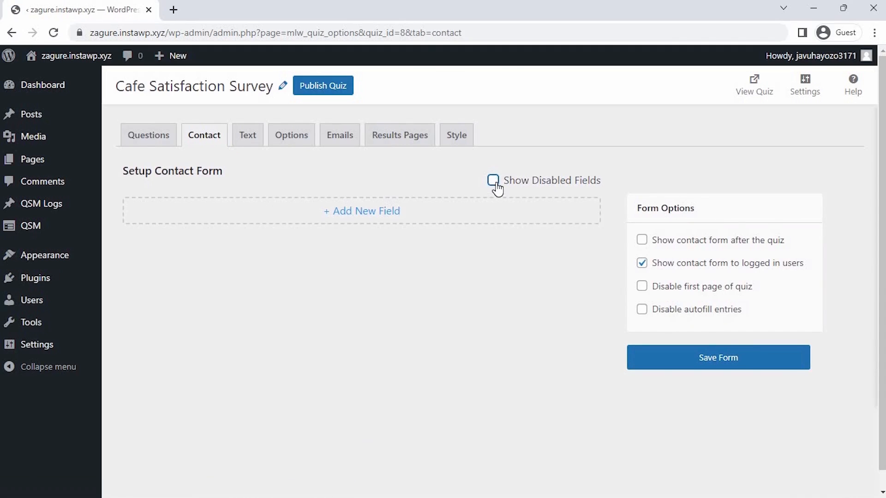
Add a contact form field of type Text labelled "Full Name".
click(352, 213)
click(267, 229)
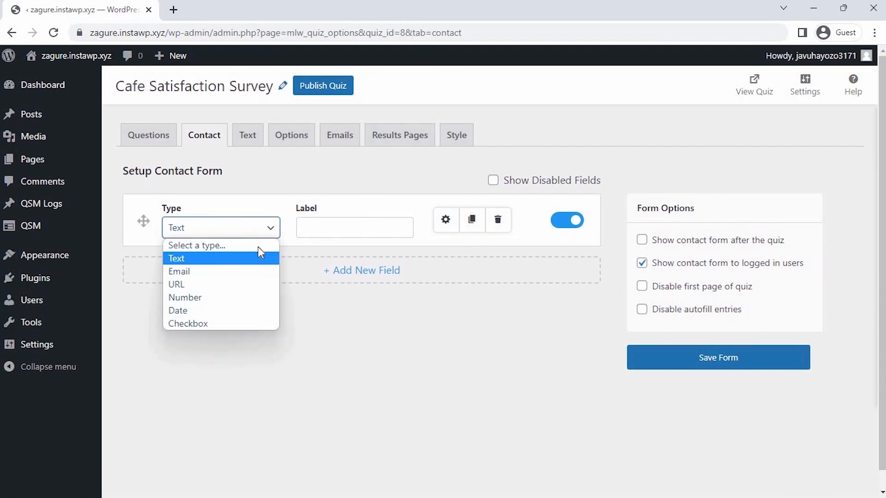
click(256, 259)
click(316, 226)
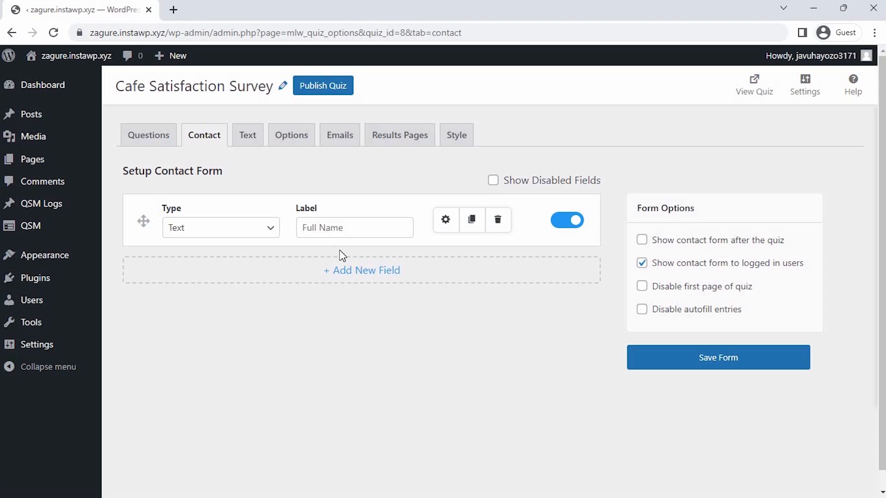
Add a second contact form field of type Number labelled "Phone Number".
click(353, 270)
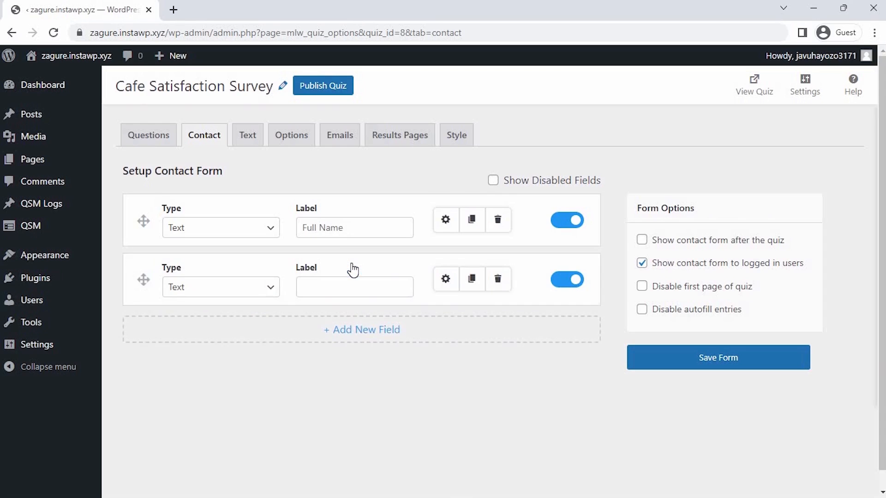
click(270, 291)
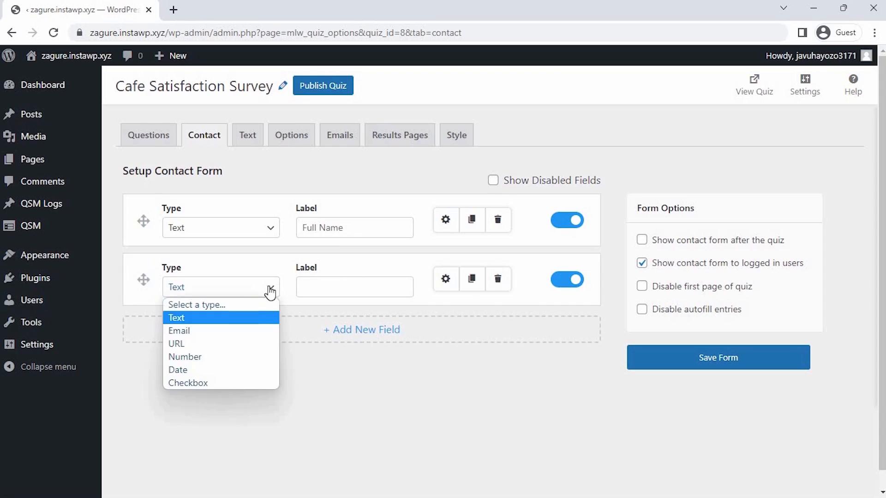
click(260, 356)
click(330, 288)
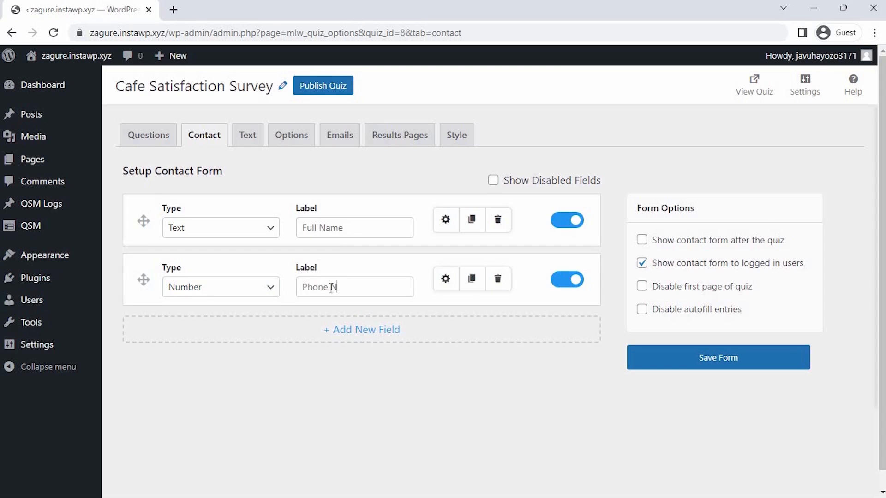
text(Phone Number)
Make the Phone Number field required and save the contact form.
click(445, 279)
click(392, 358)
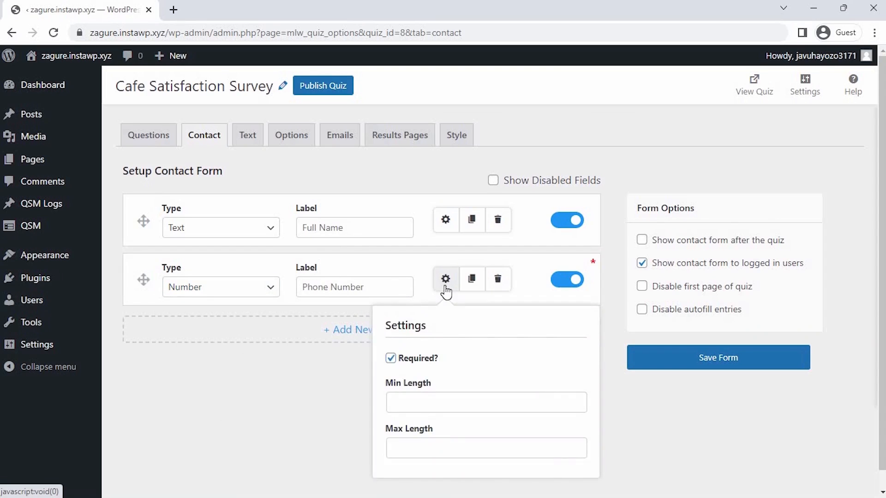
click(446, 280)
click(641, 355)
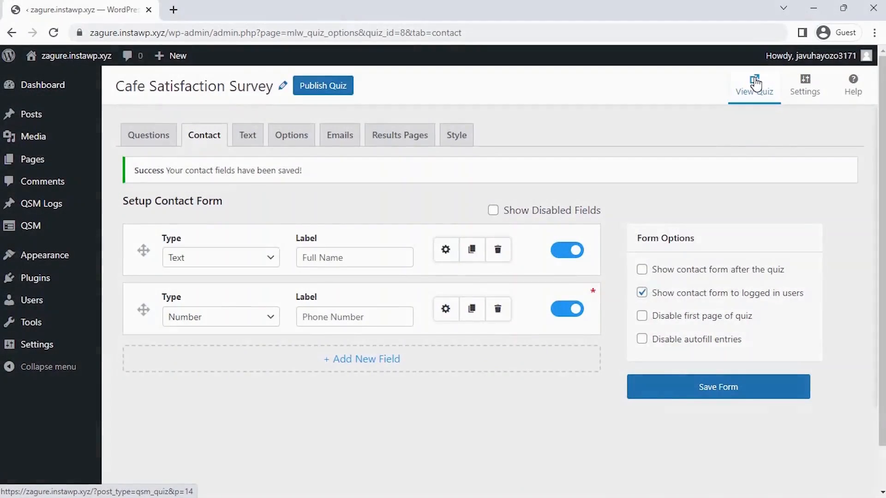
Open the survey's front-end page and look over its contact fields and rating questions.
click(754, 82)
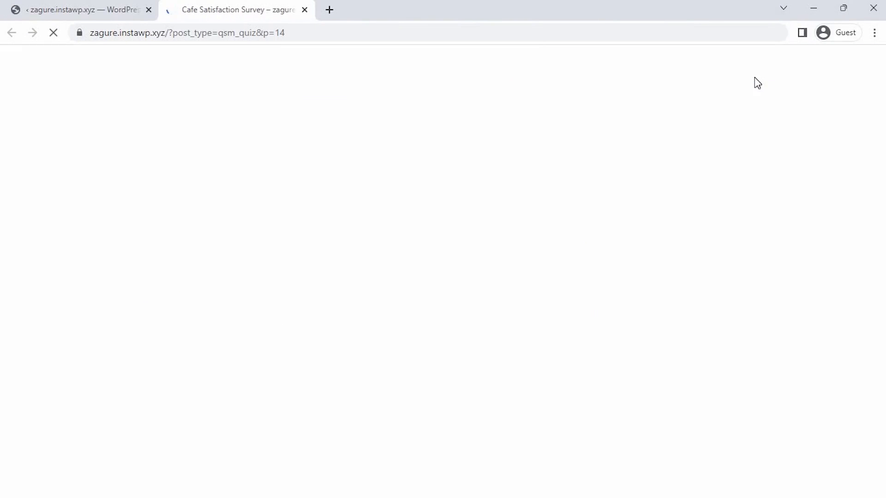
scroll(527, 289, down, 3)
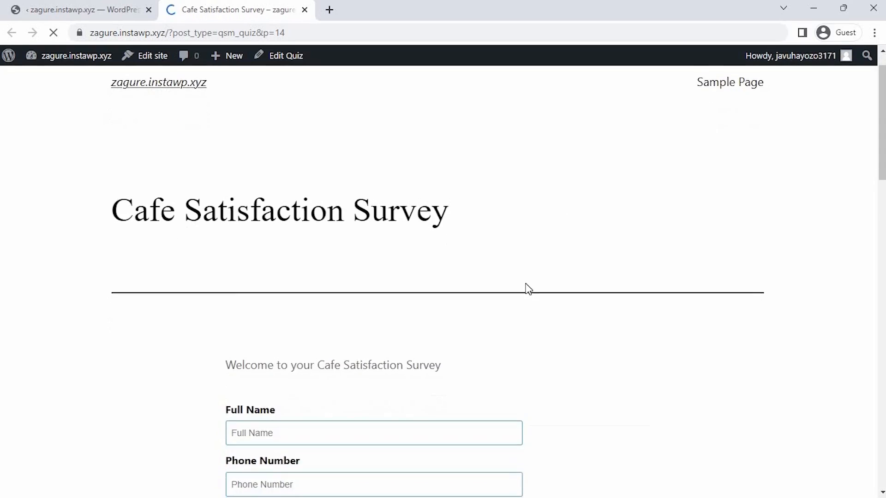
scroll(528, 289, down, 5)
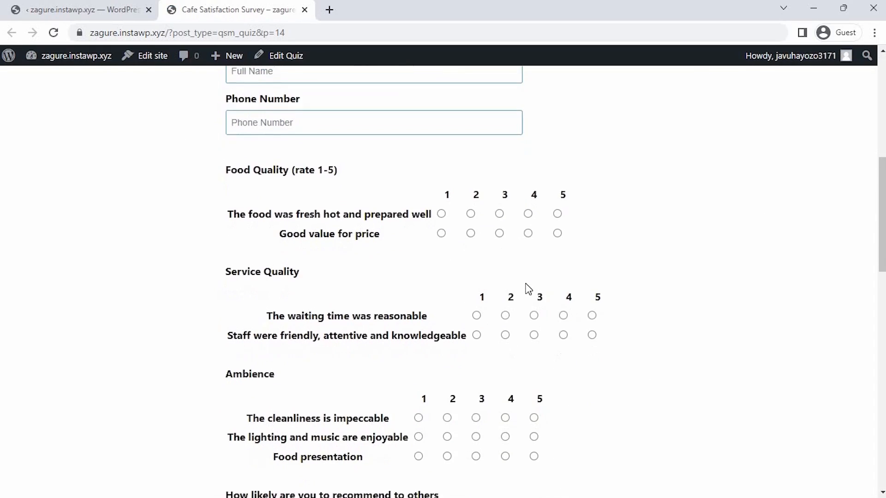
In the Service Quality question, rate staff friendliness 3 and reasonable waiting time 4.
scroll(526, 285, down, 1)
click(534, 282)
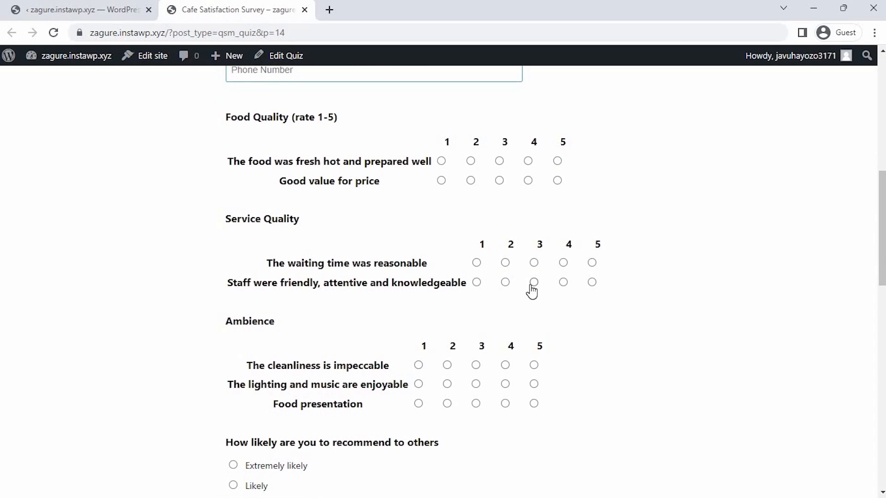
click(563, 262)
Rate Ambience cleanliness 4, lighting and music 5 and food presentation 4, answer the recommendation question with Extremely likely, and review the survey.
click(505, 365)
click(534, 384)
click(505, 404)
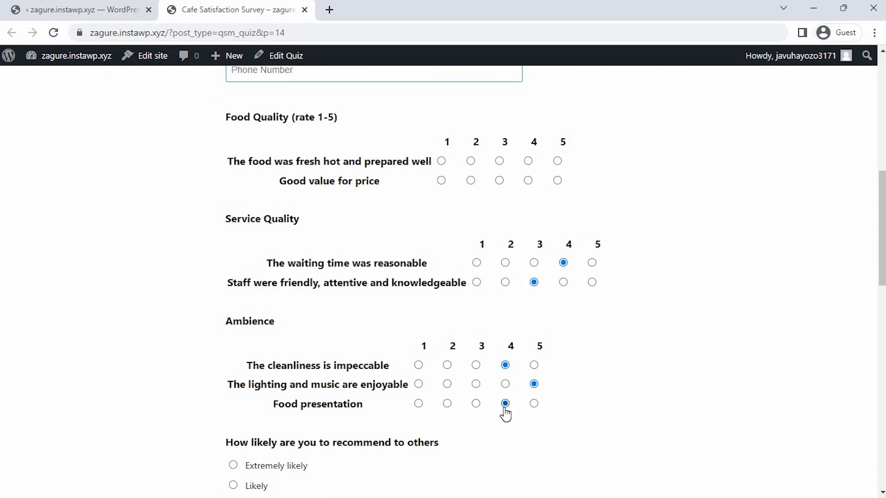
scroll(506, 410, down, 2)
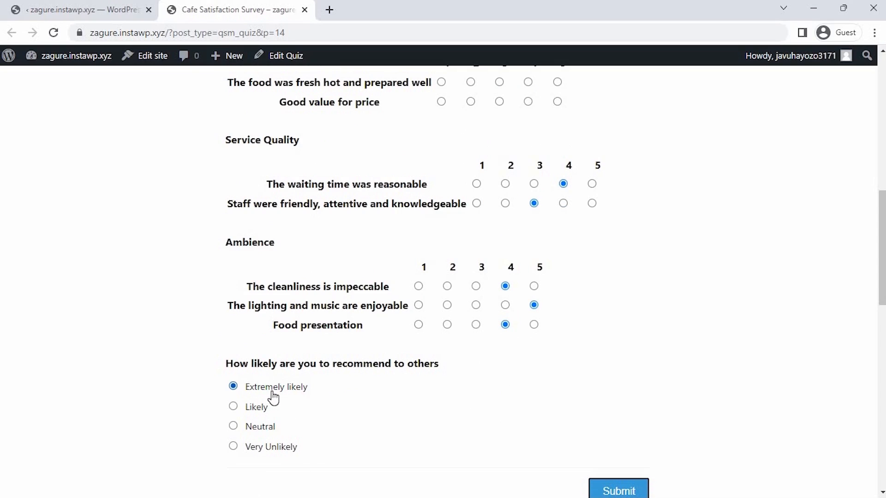
scroll(386, 435, down, 2)
scroll(386, 435, up, 8)
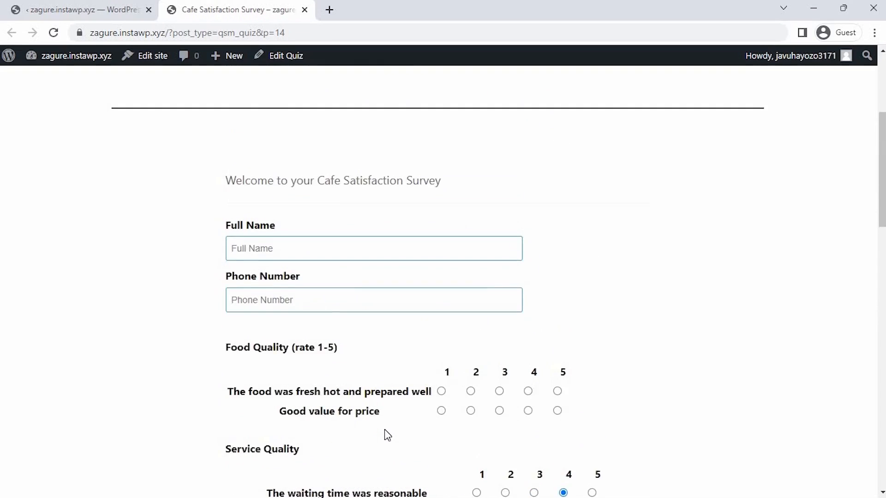
scroll(385, 430, up, 3)
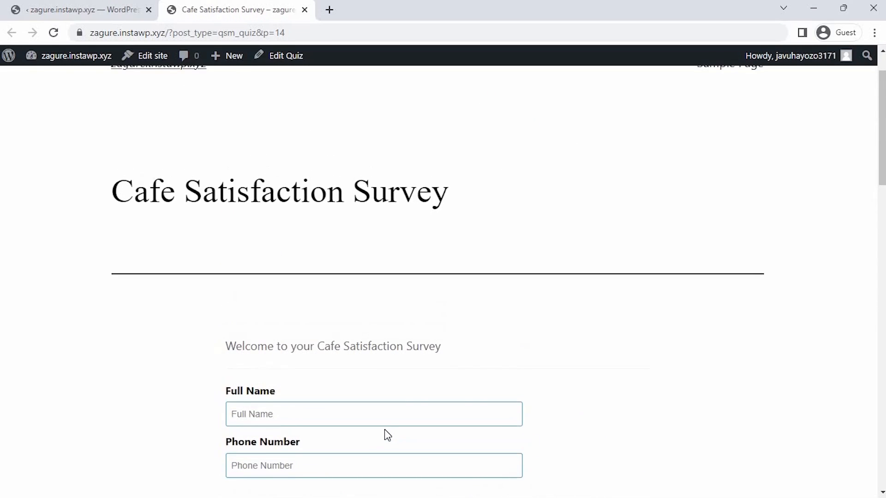